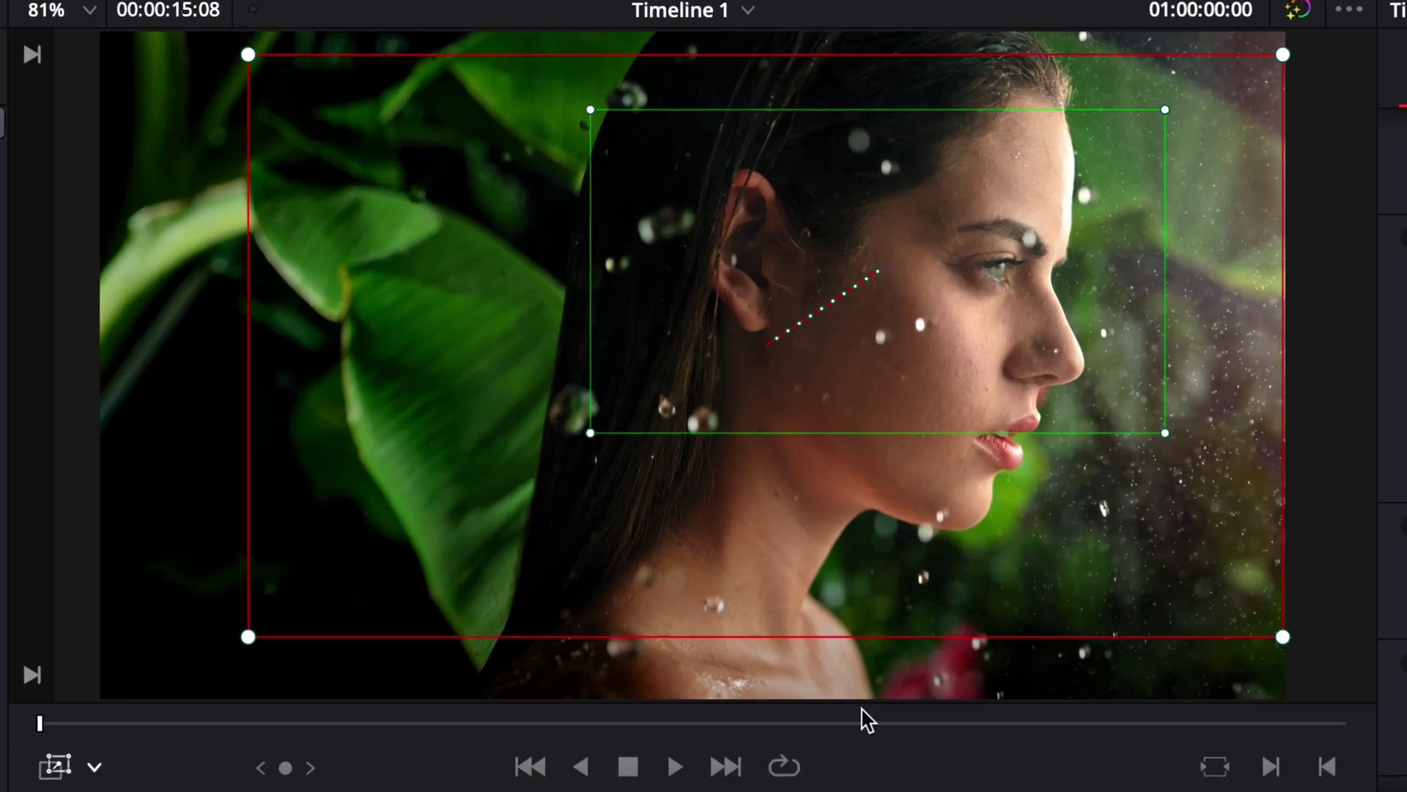
# Step: Play the clip, then bring up the viewer overlay menu listing Transform, Crop, Dynamic Zoom, Annotations and Smart Reframe
pyautogui.press('space')
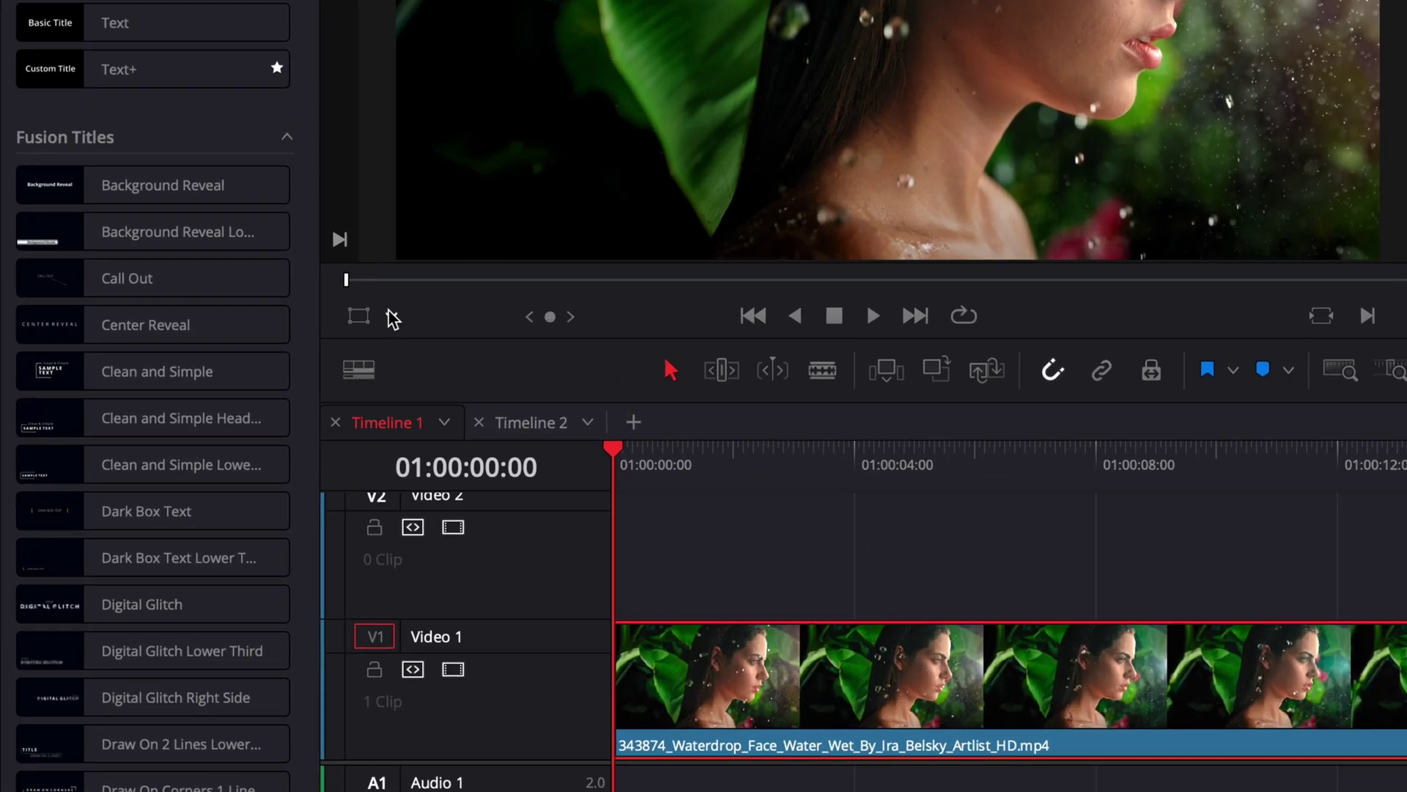
pyautogui.click(376, 412)
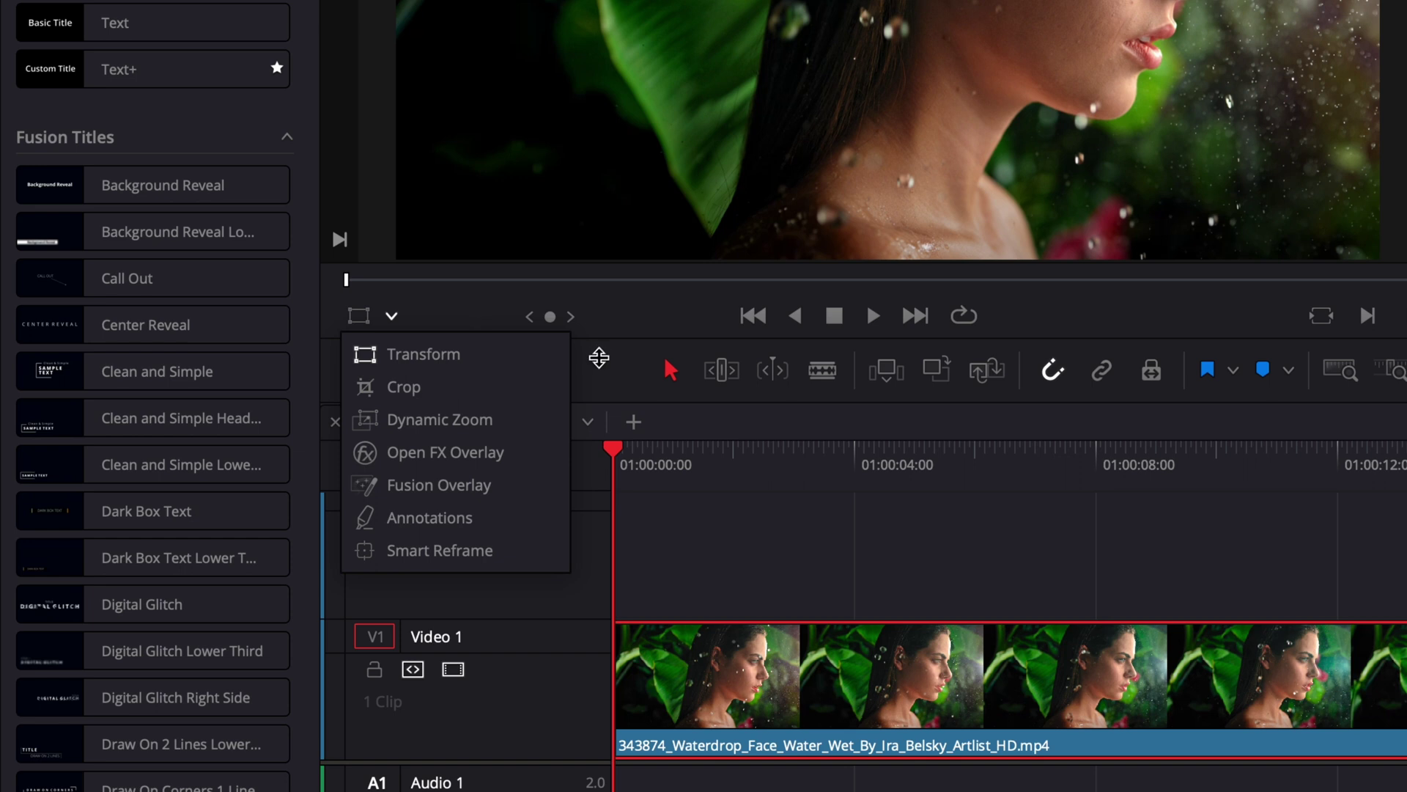
# Step: Turn on the Transform overlay and squeeze the clip narrower from the right and shorter from the top
pyautogui.click(599, 357)
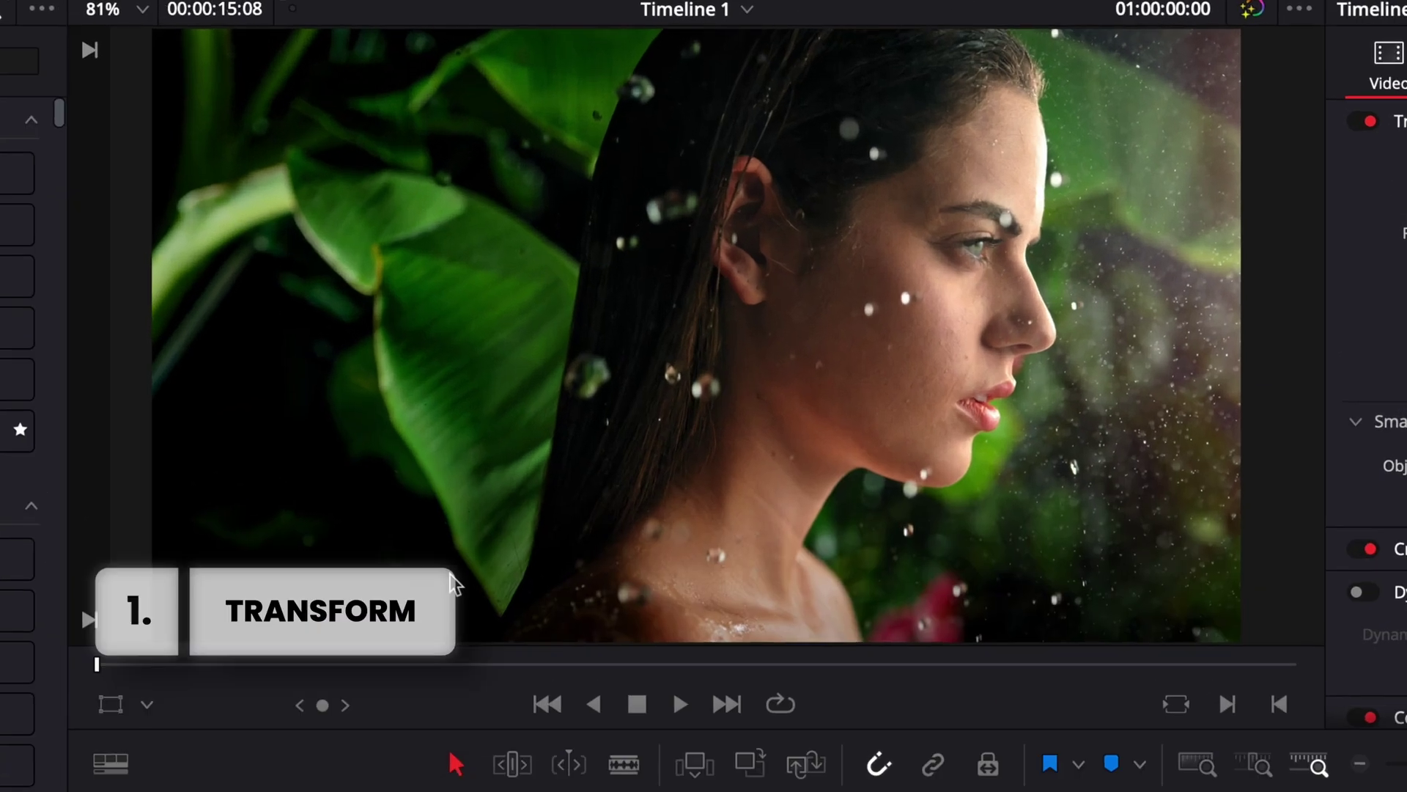
pyautogui.click(110, 704)
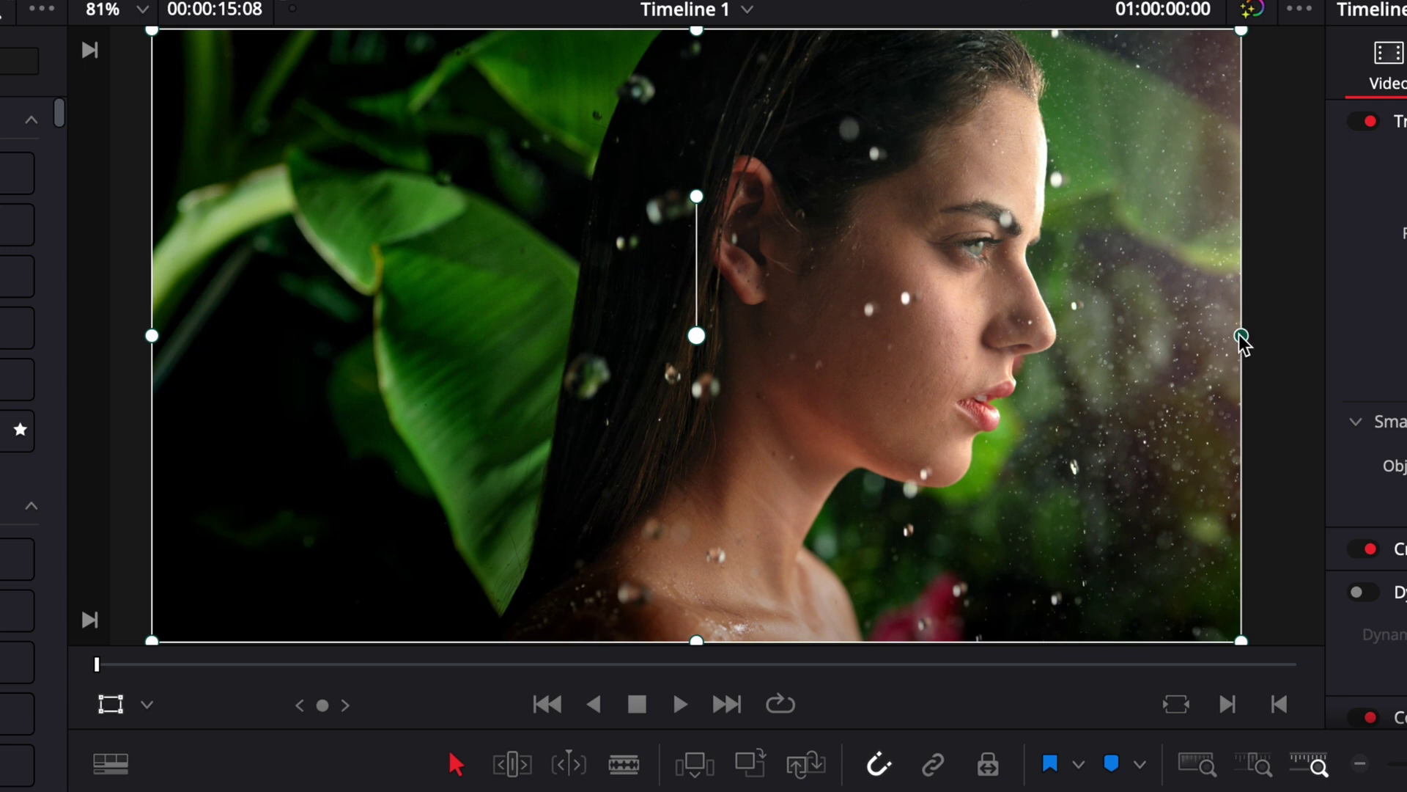
pyautogui.moveTo(1241, 337); pyautogui.dragTo(1166, 337)
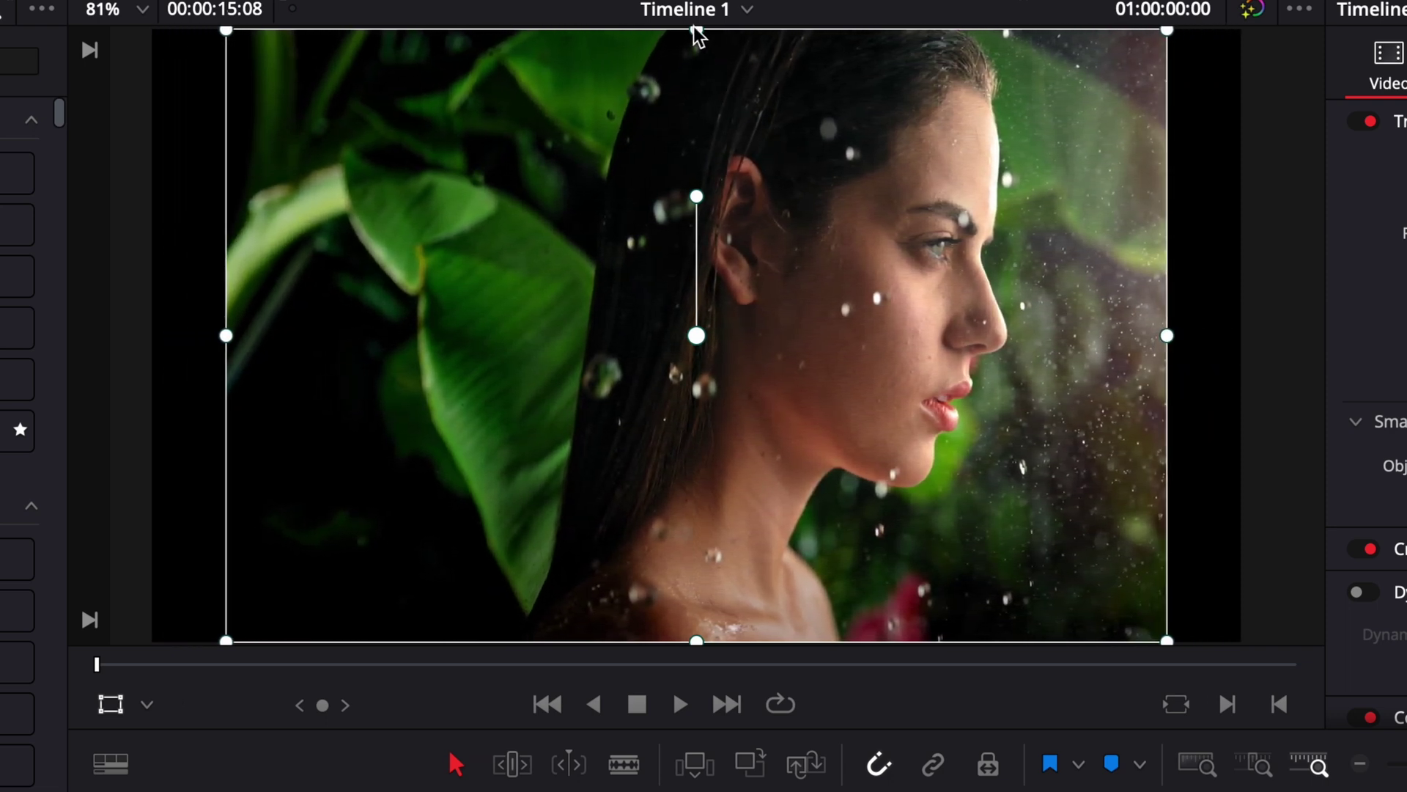
pyautogui.moveTo(696, 31); pyautogui.dragTo(1030, 166)
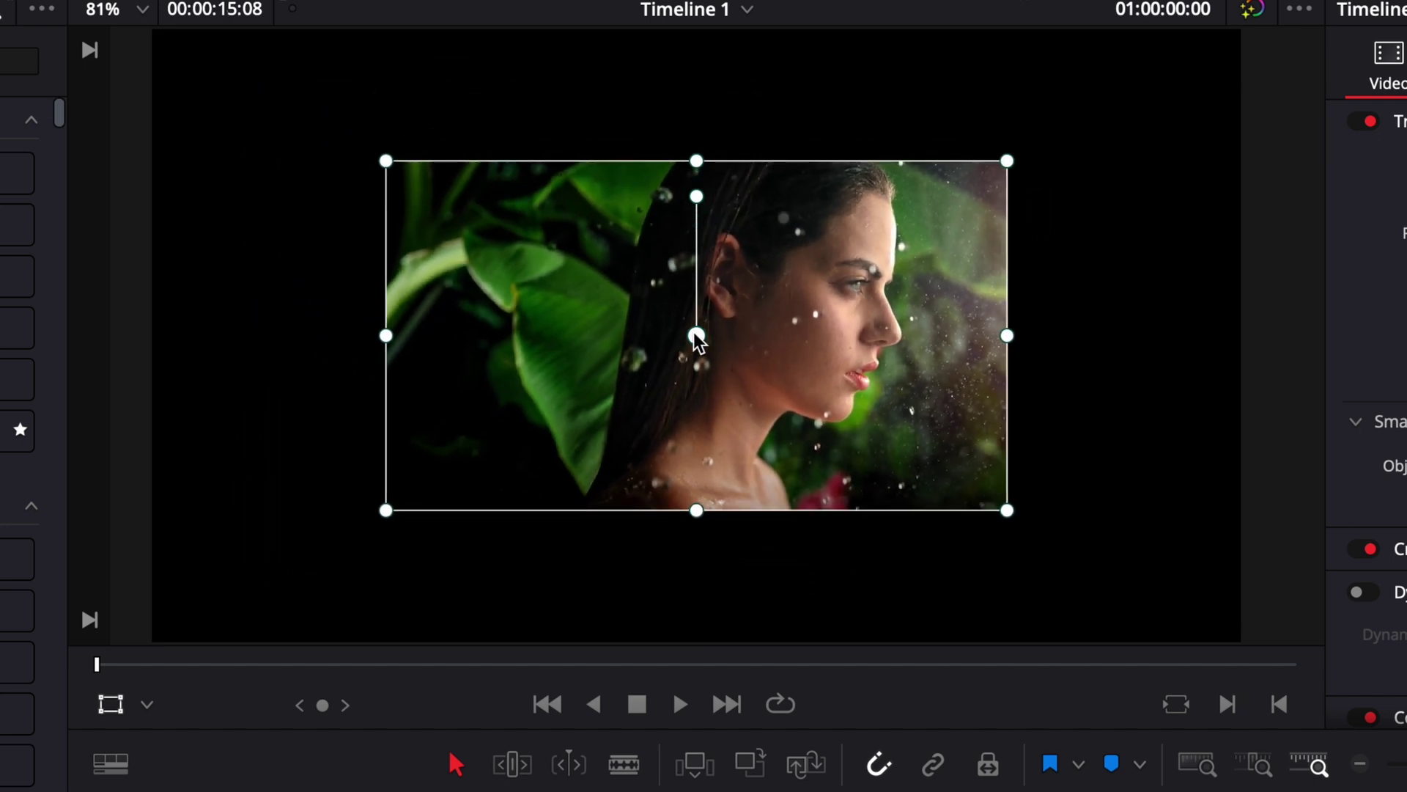
# Step: Move the clip left and down, rotate it about 26°, and scale it down to zoom 0.461 × 0.455
pyautogui.moveTo(697, 336); pyautogui.dragTo(643, 433)
pyautogui.moveTo(643, 309); pyautogui.dragTo(584, 321)
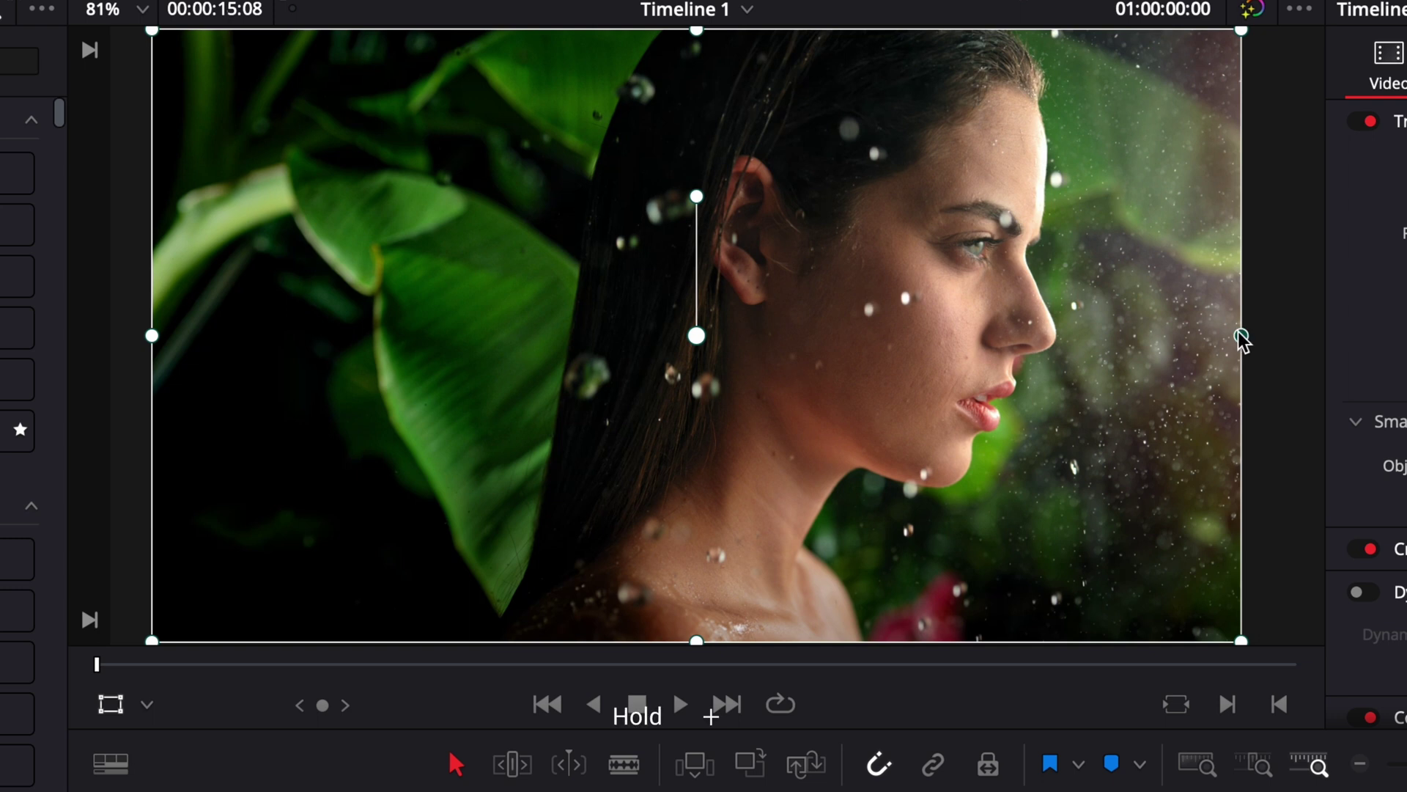
pyautogui.moveTo(1242, 339); pyautogui.dragTo(1070, 345)
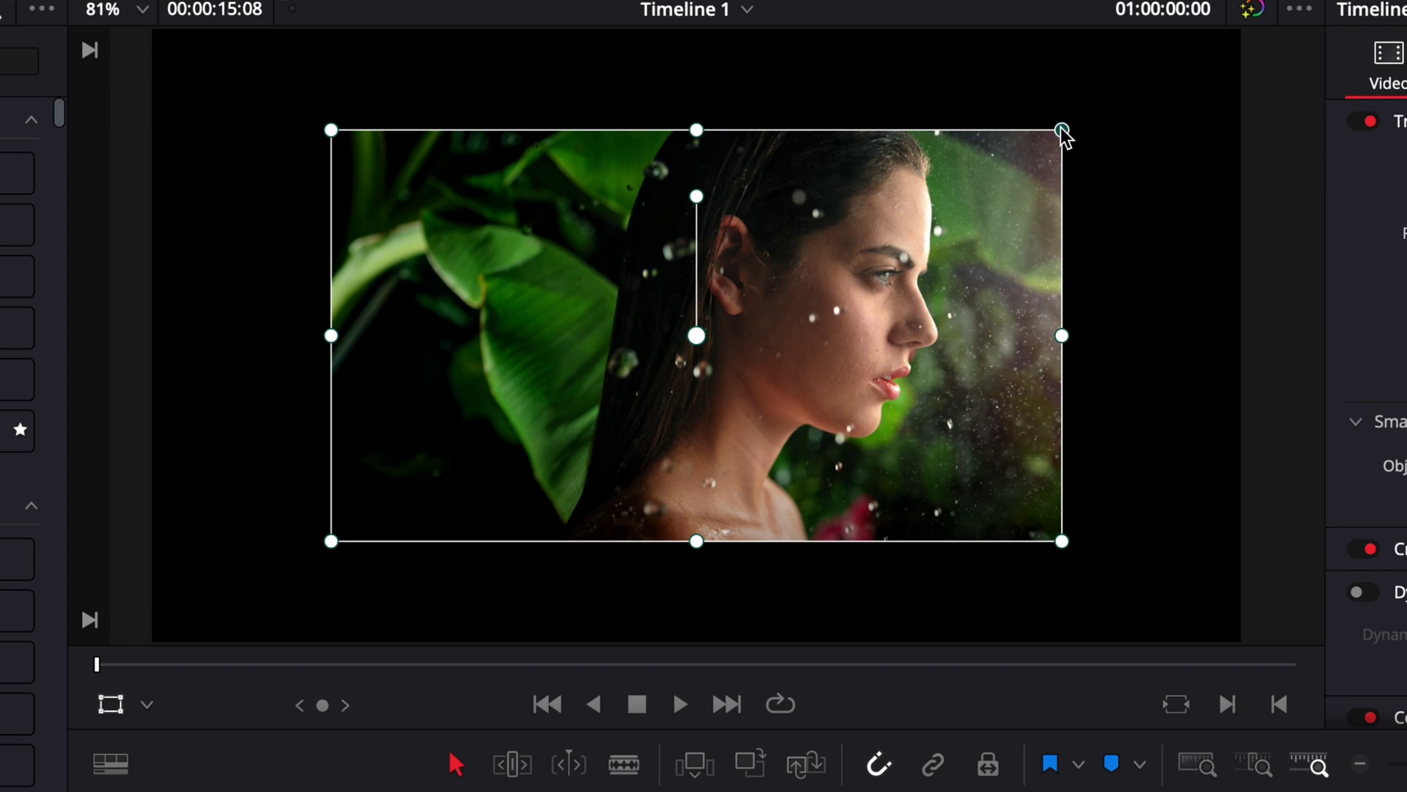
pyautogui.moveTo(1063, 132); pyautogui.dragTo(1055, 204)
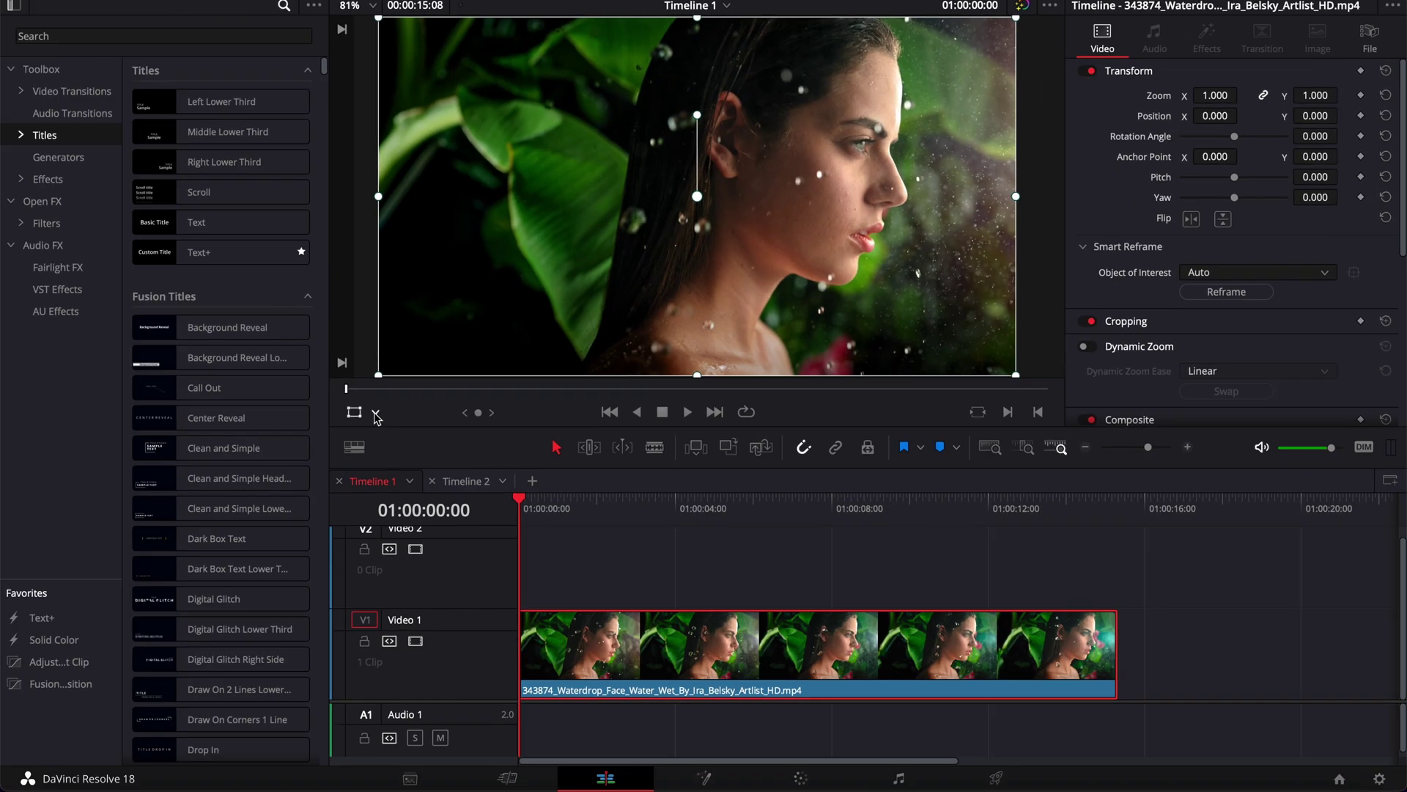
# Step: Switch to the Crop overlay and crop the clip's right, left and top edges
pyautogui.click(376, 414)
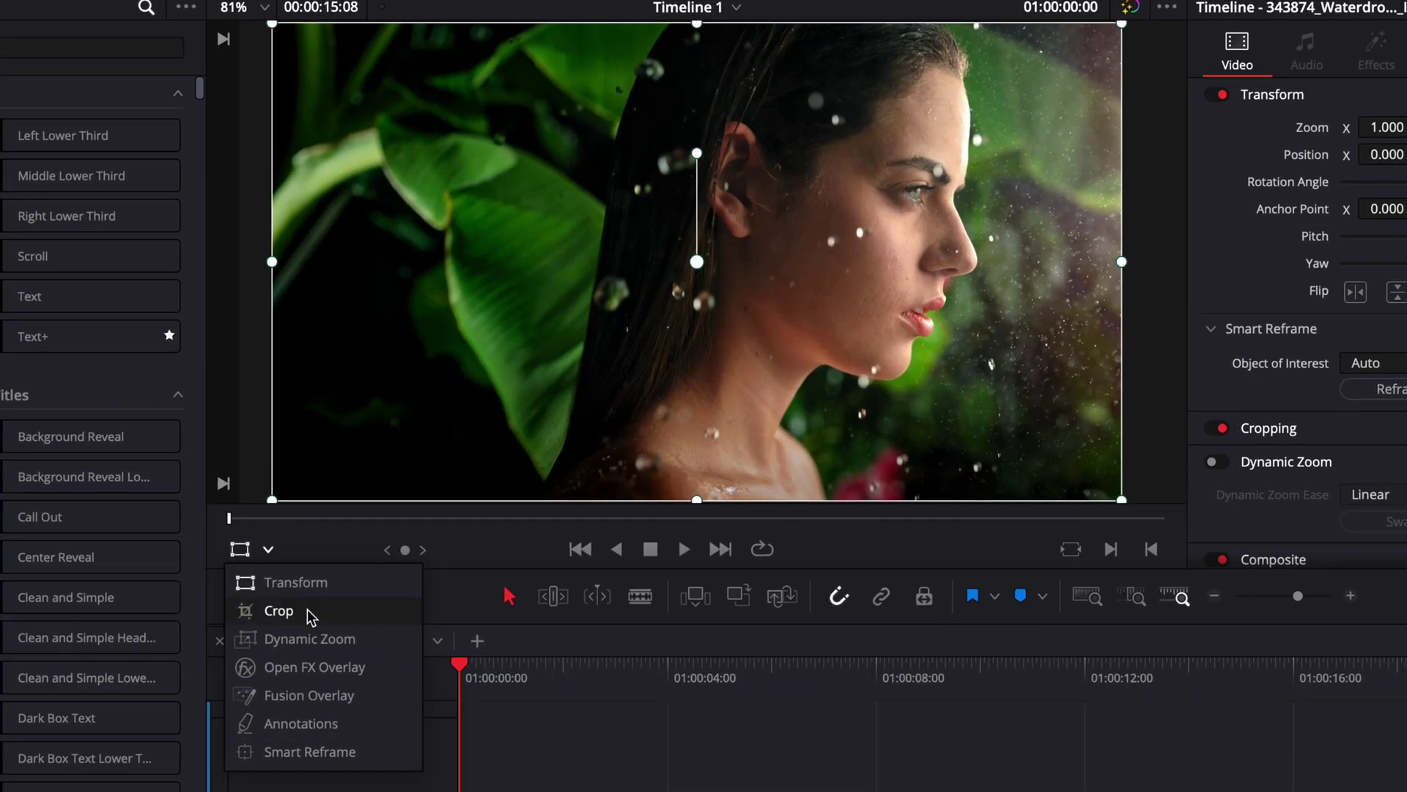
pyautogui.click(310, 614)
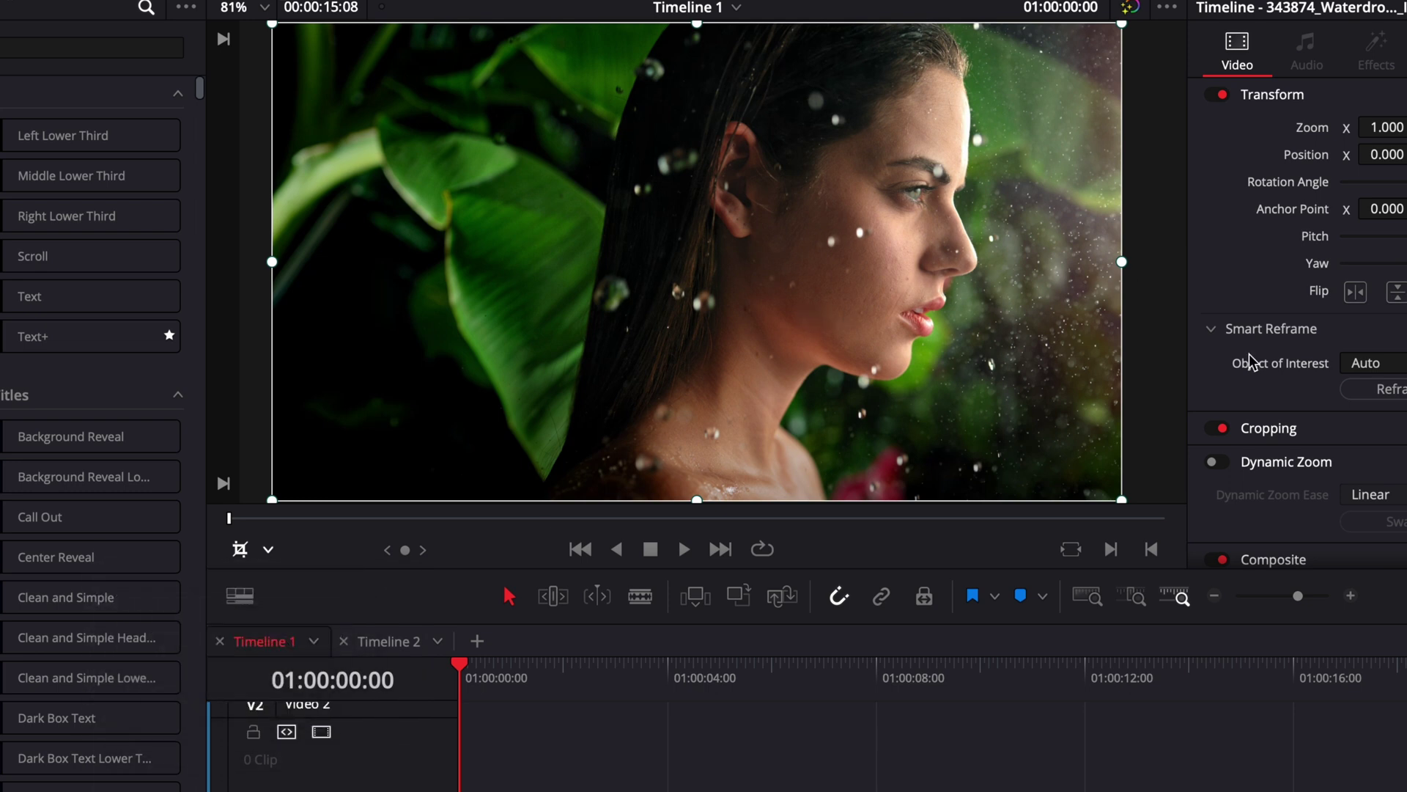
pyautogui.click(1295, 435)
pyautogui.scroll(-3, 1290, 470)
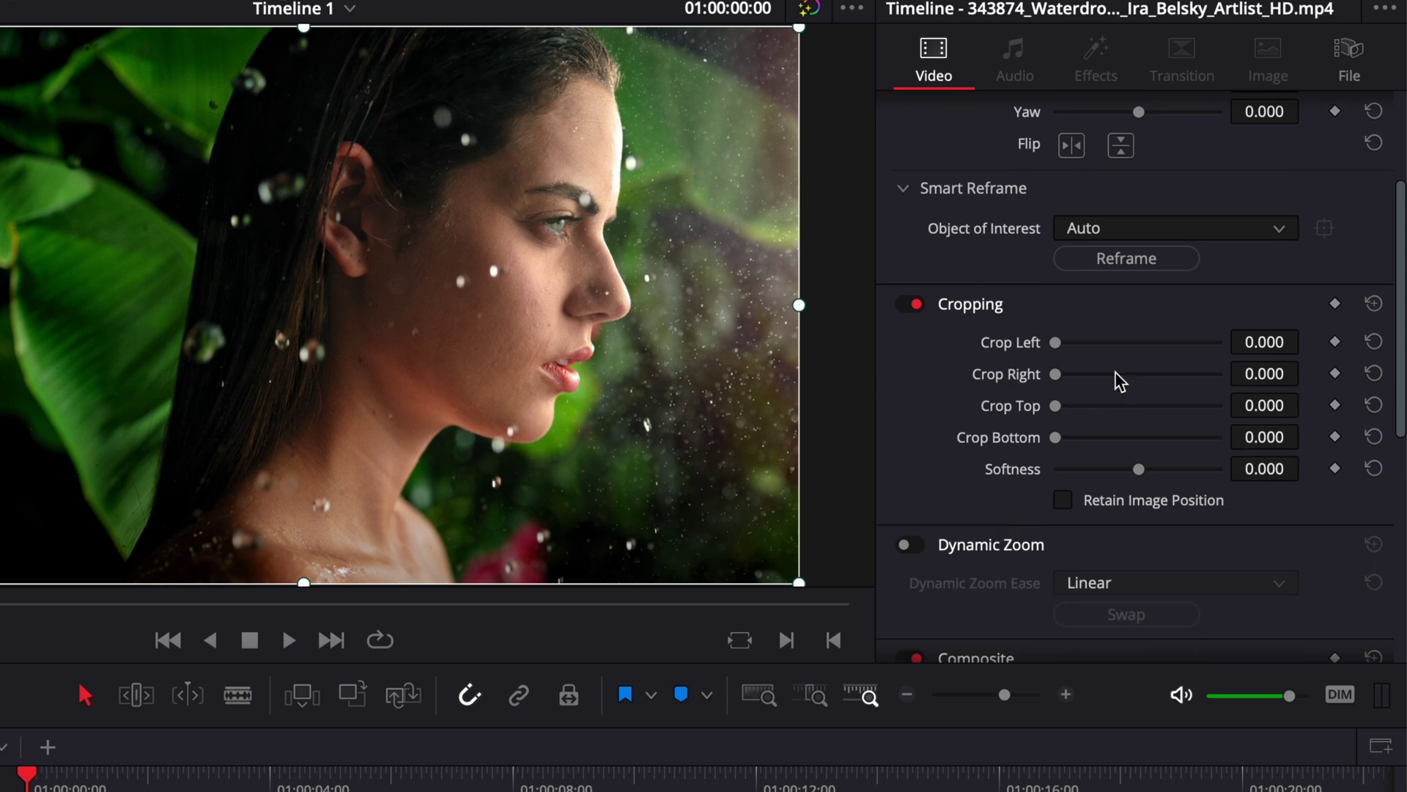
pyautogui.moveTo(799, 305); pyautogui.dragTo(790, 305)
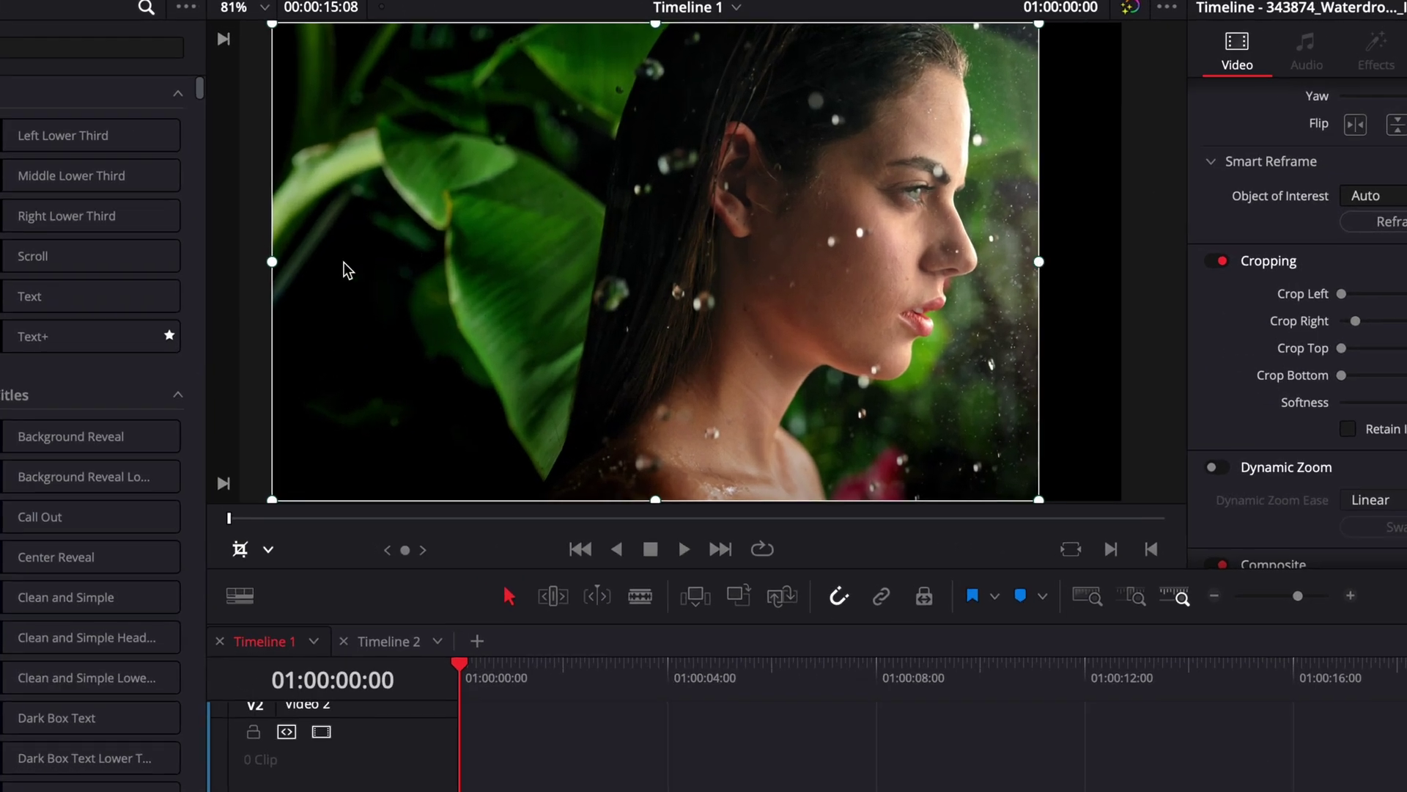
pyautogui.moveTo(272, 263); pyautogui.dragTo(381, 262)
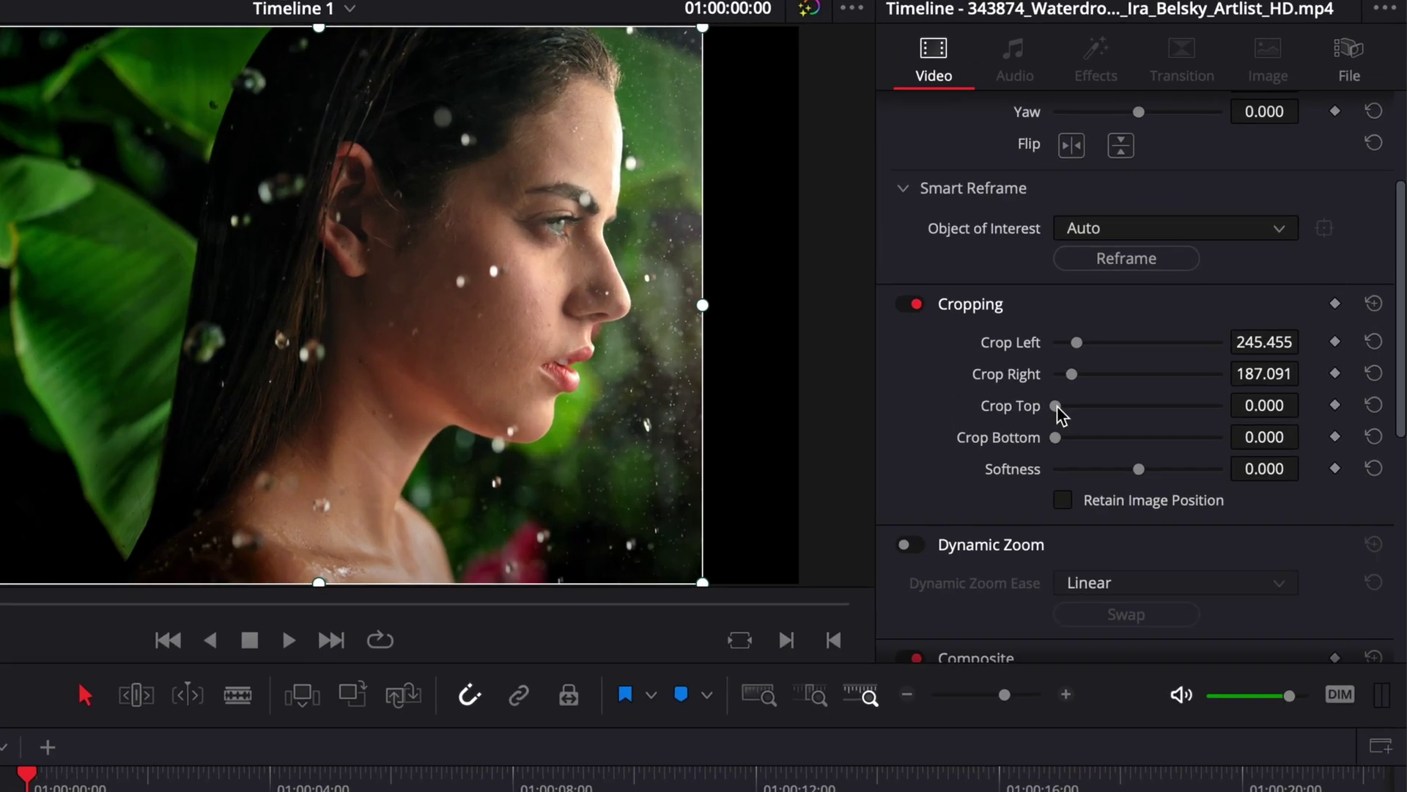
pyautogui.moveTo(1059, 415)
pyautogui.mouseDown()
pyautogui.moveTo(1117, 410)
pyautogui.moveTo(1081, 410)
pyautogui.mouseUp()
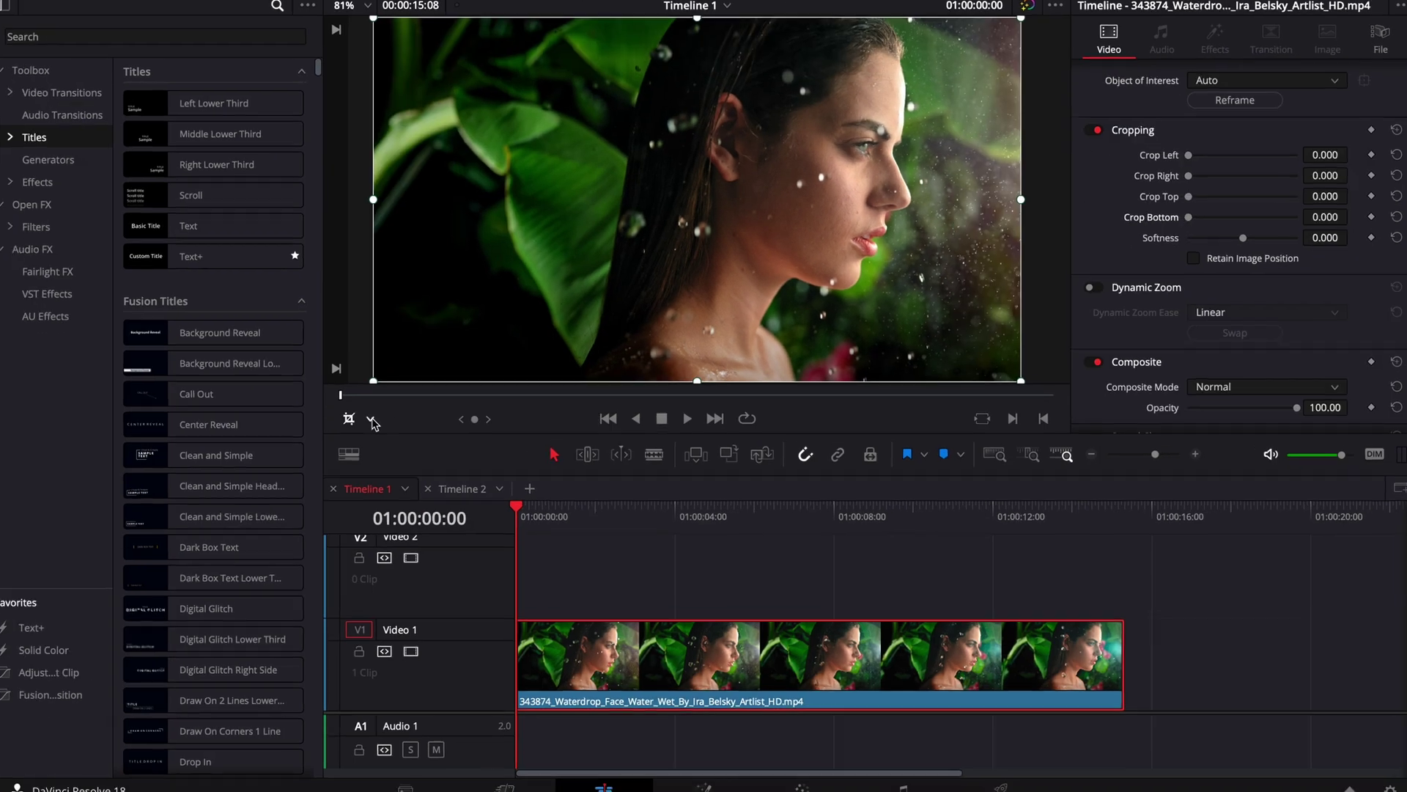
# Step: Switch to the Dynamic Zoom overlay, enable Dynamic Zoom on the clip and preview it
pyautogui.click(371, 420)
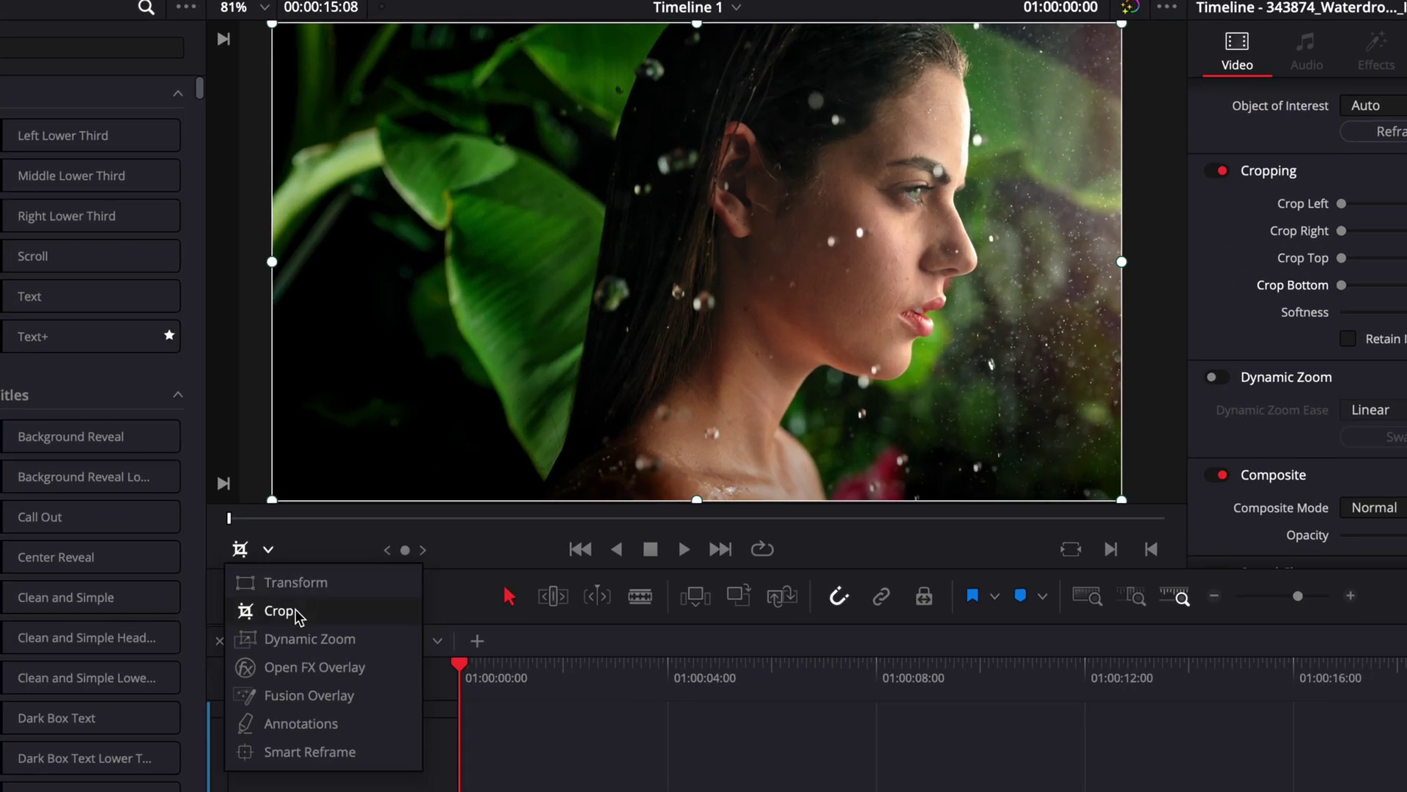
pyautogui.click(297, 639)
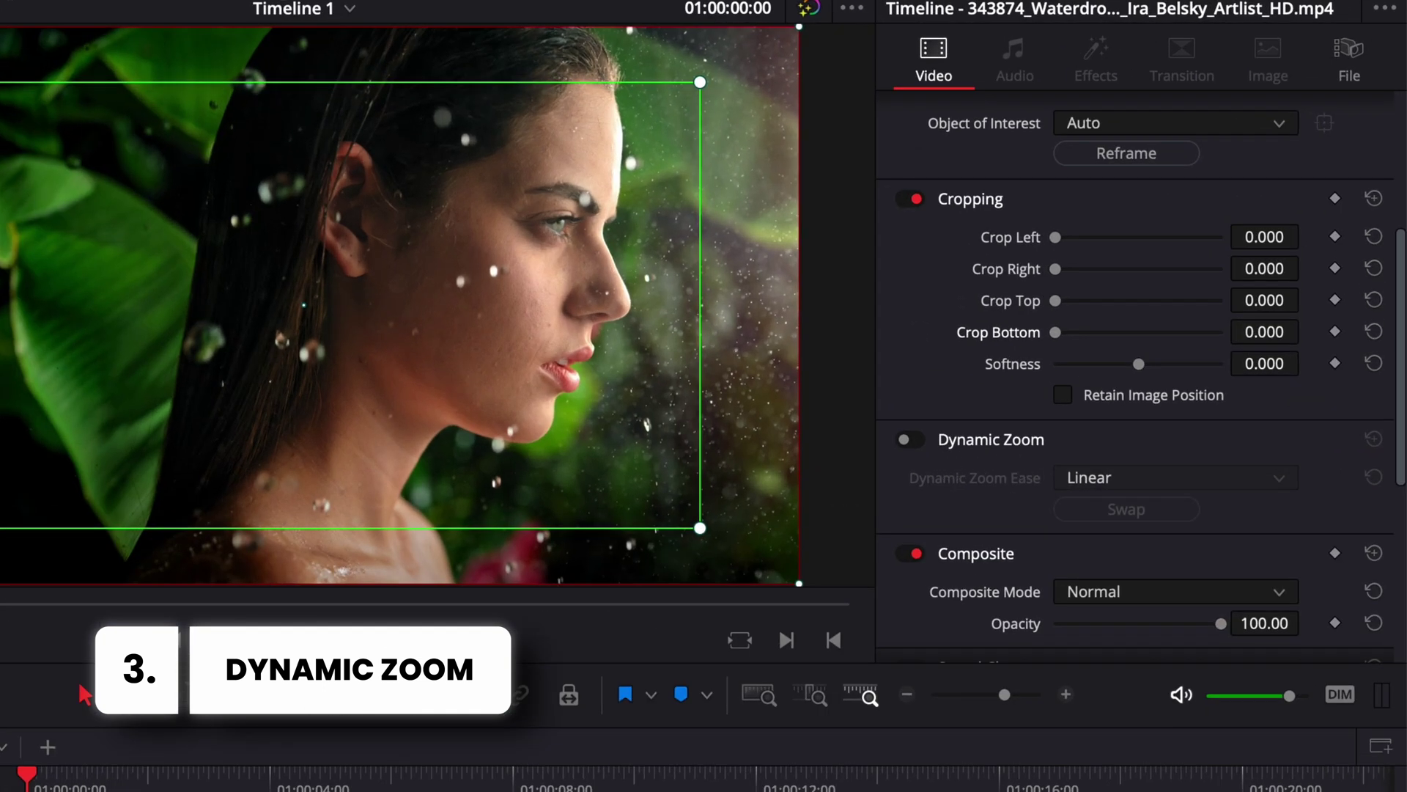
pyautogui.click(908, 440)
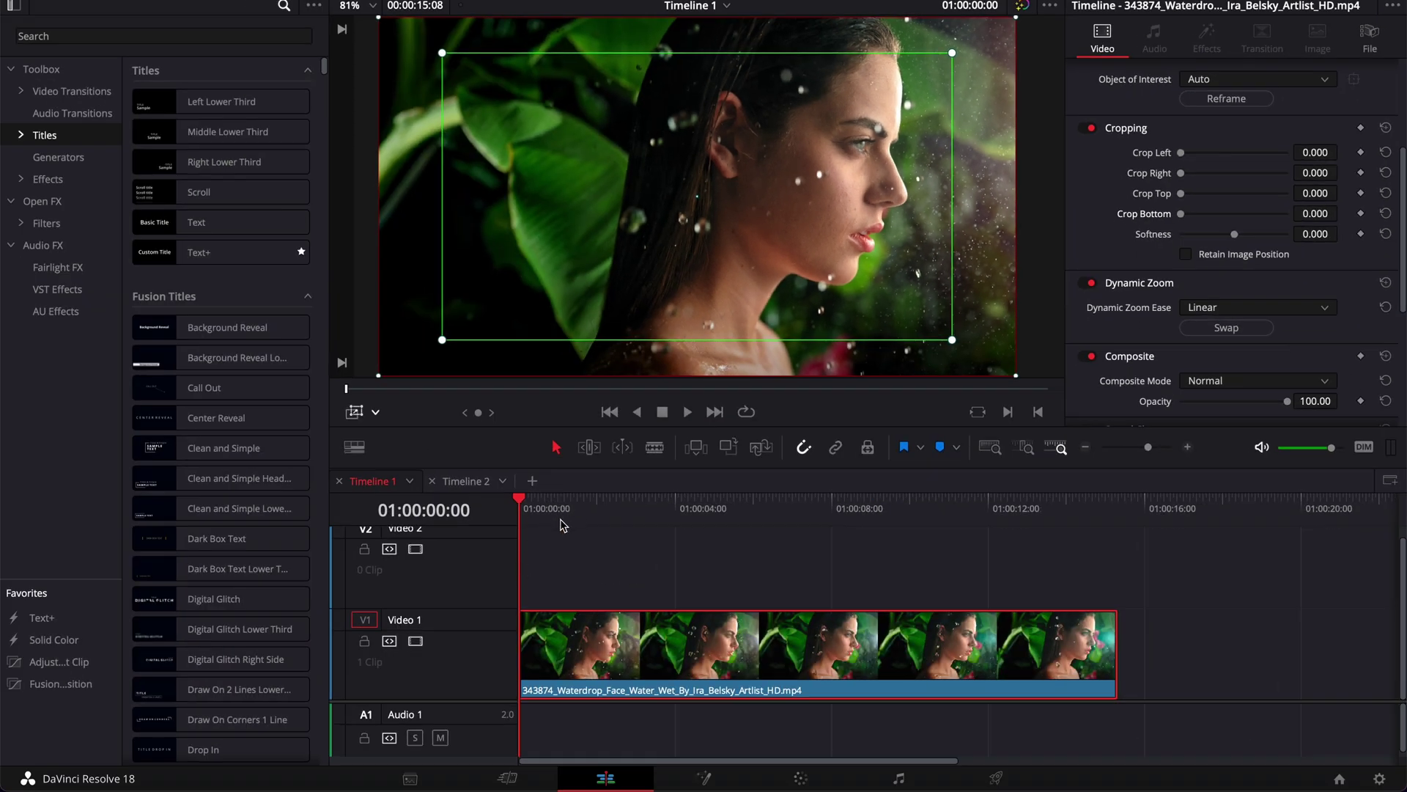
pyautogui.press('space')
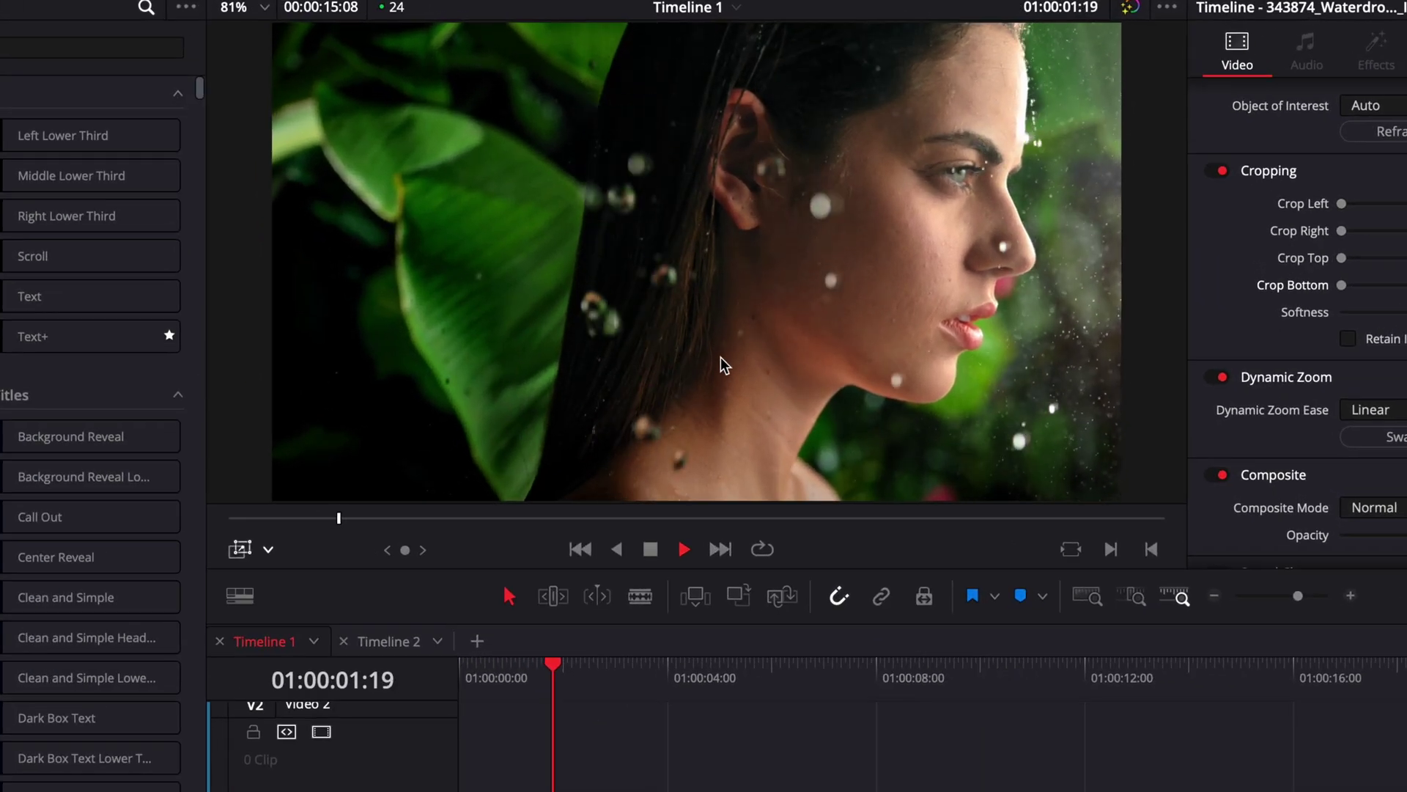
pyautogui.press('space')
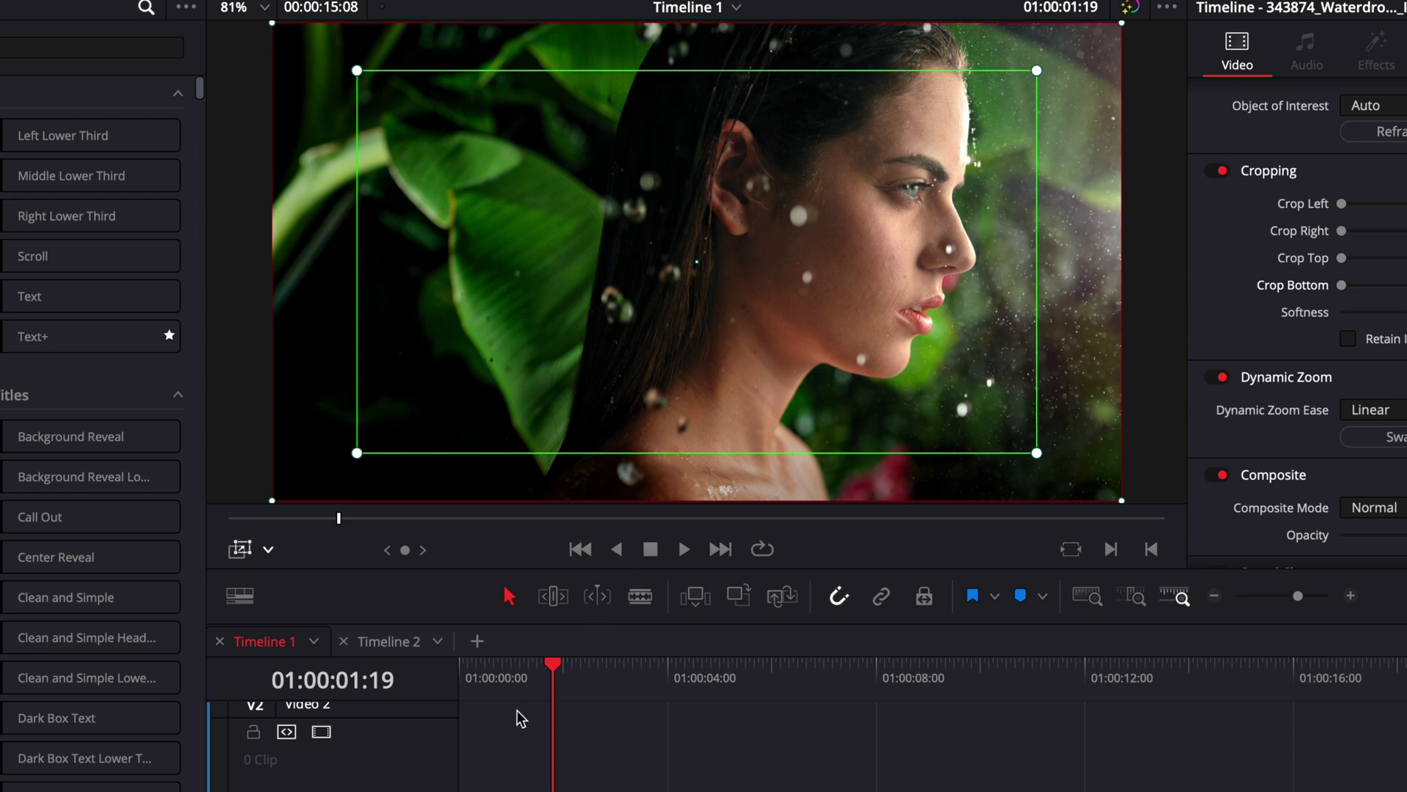
# Step: At 01:00:14:19, frame the end box tightly on the face, tighten the start box, and replay
pyautogui.moveTo(475, 675); pyautogui.dragTo(1039, 676)
pyautogui.moveTo(1090, 725); pyautogui.dragTo(1231, 722)
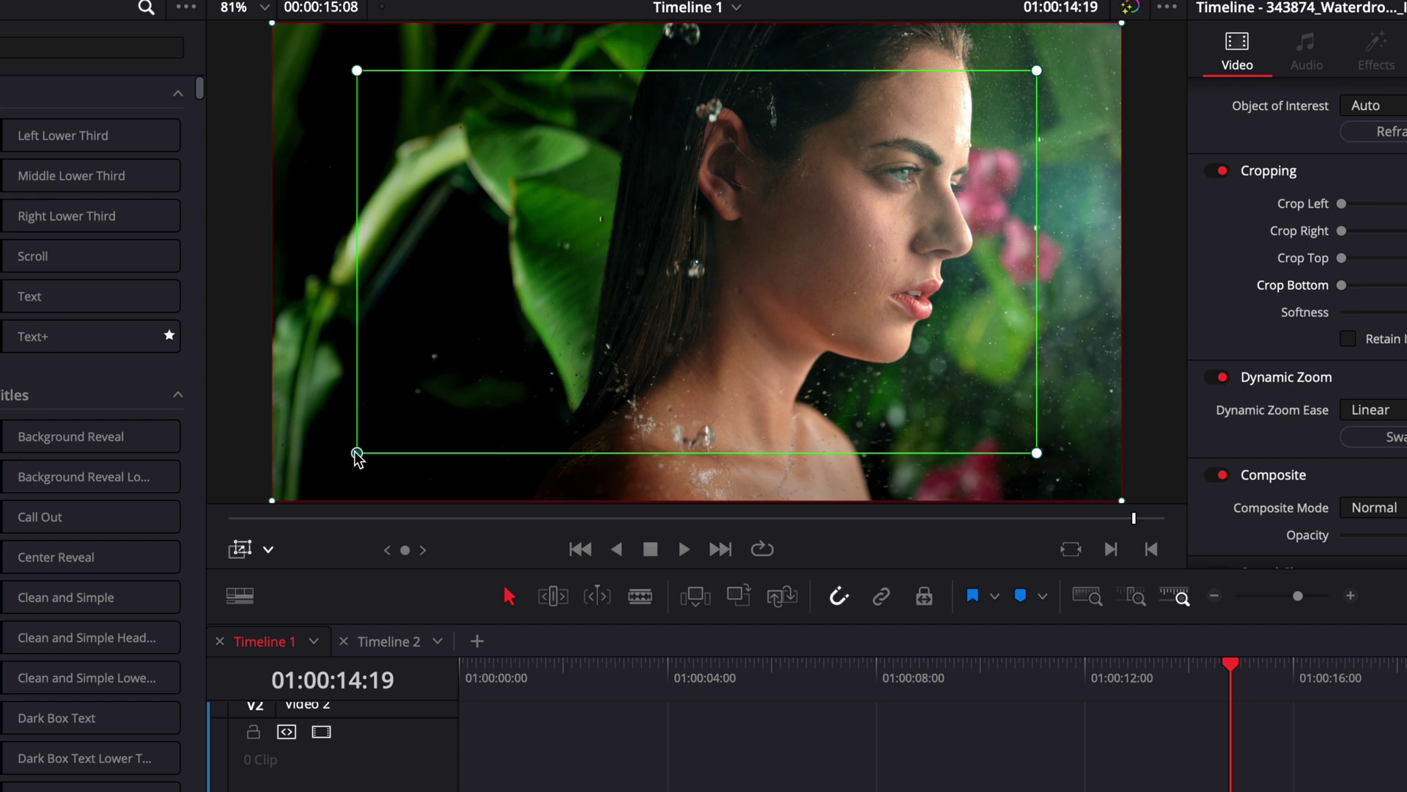
pyautogui.moveTo(357, 455); pyautogui.dragTo(502, 386)
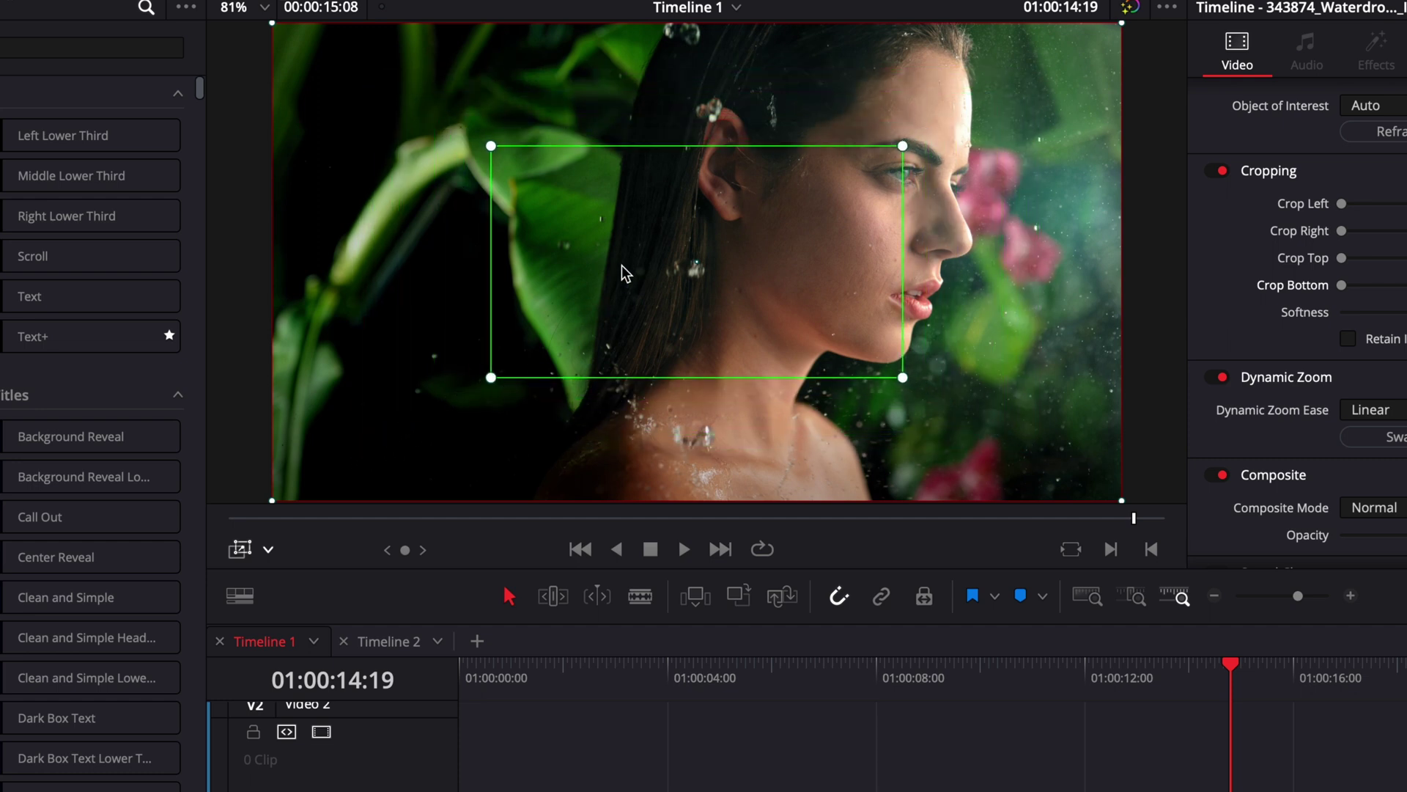
pyautogui.moveTo(622, 266); pyautogui.dragTo(753, 198)
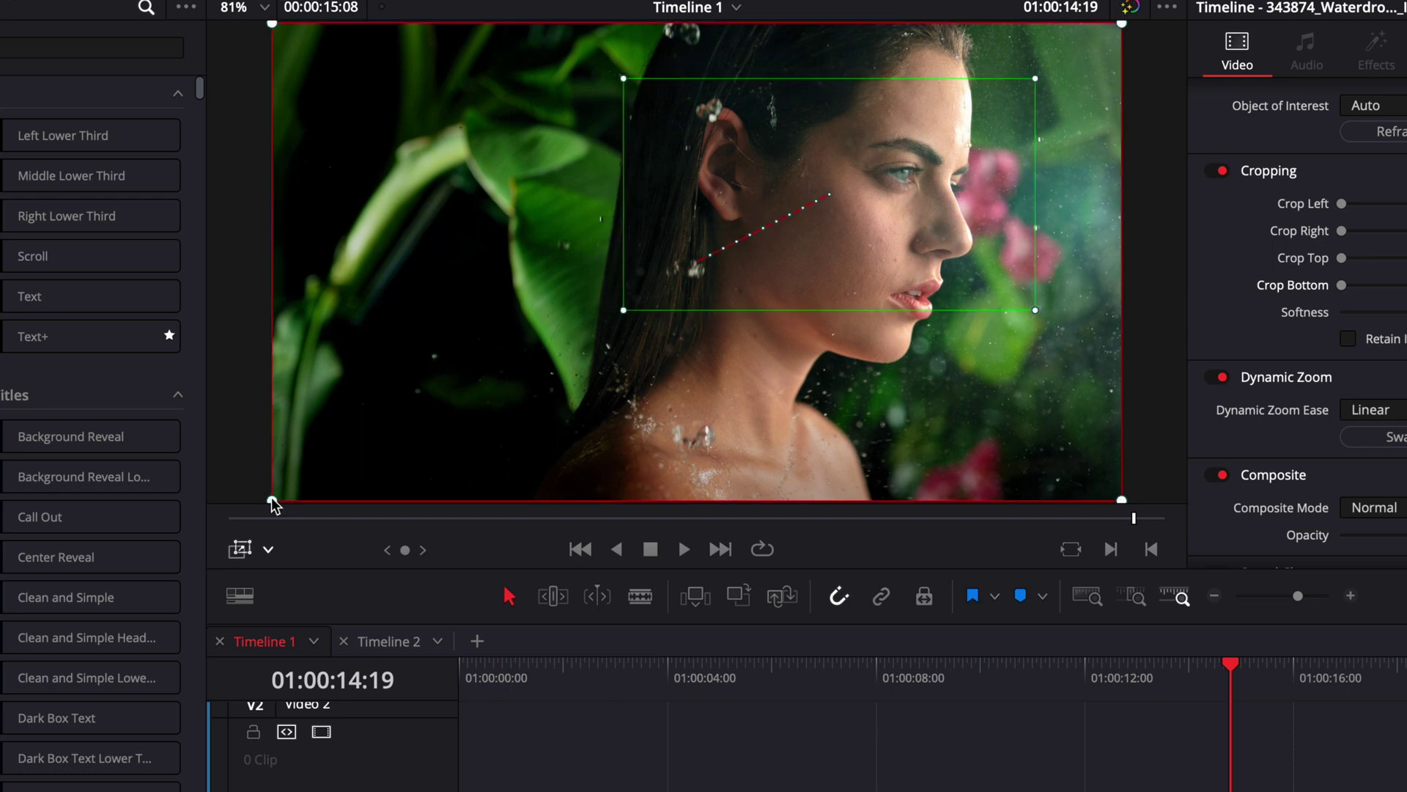
pyautogui.moveTo(272, 499); pyautogui.dragTo(327, 456)
pyautogui.moveTo(428, 389); pyautogui.dragTo(481, 382)
pyautogui.press('Home')
pyautogui.press('space')
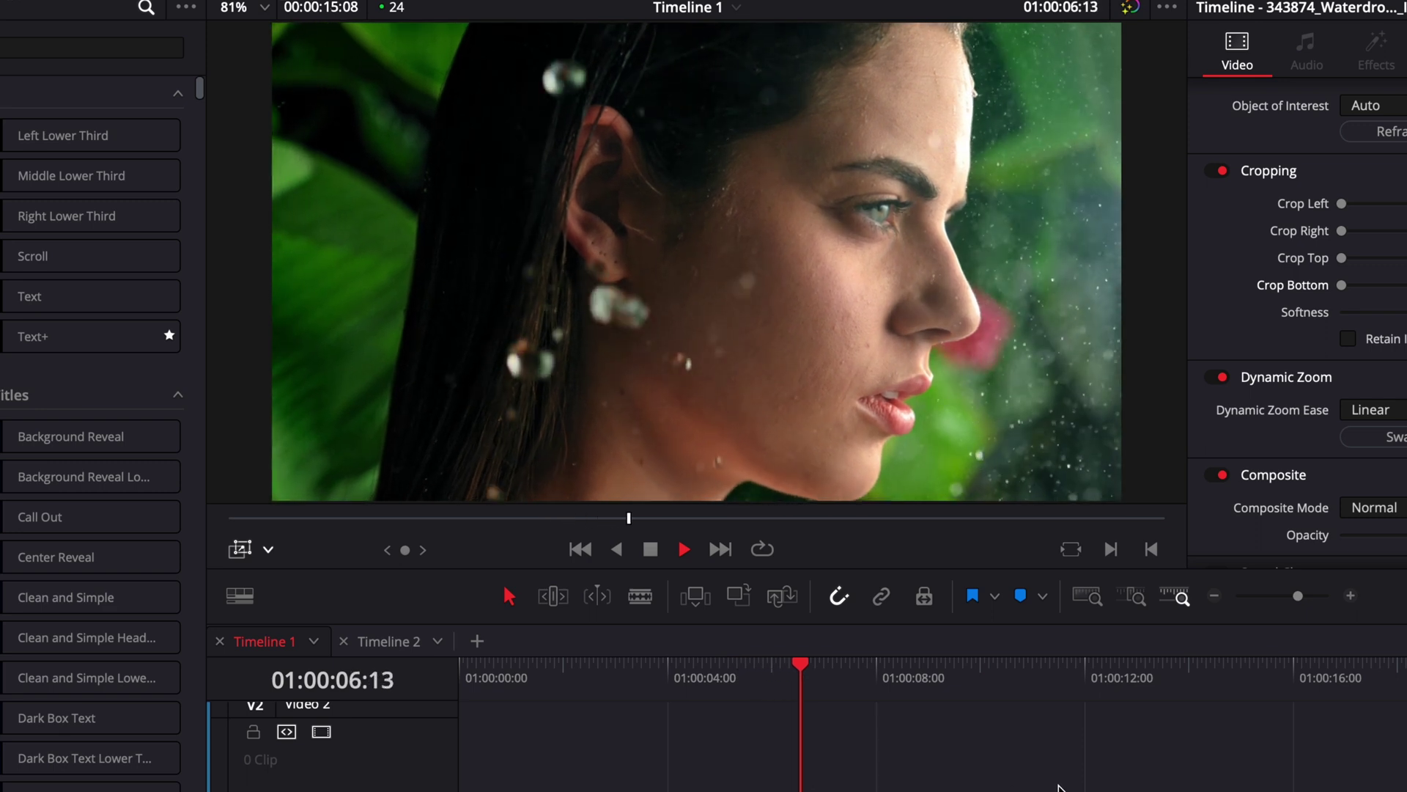
pyautogui.press('space')
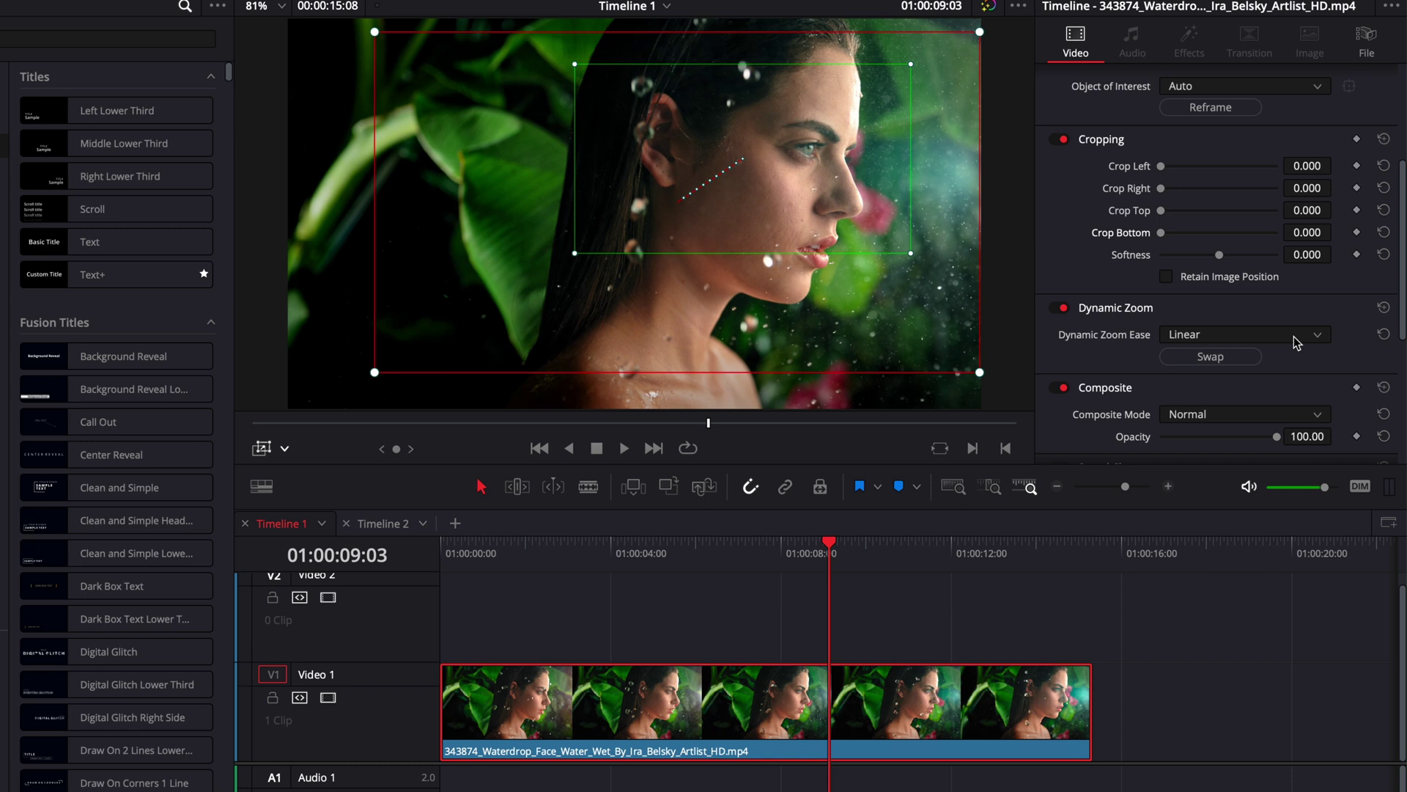
# Step: Set the Dynamic Zoom ease to Ease In and Out and preview from the start
pyautogui.click(1301, 310)
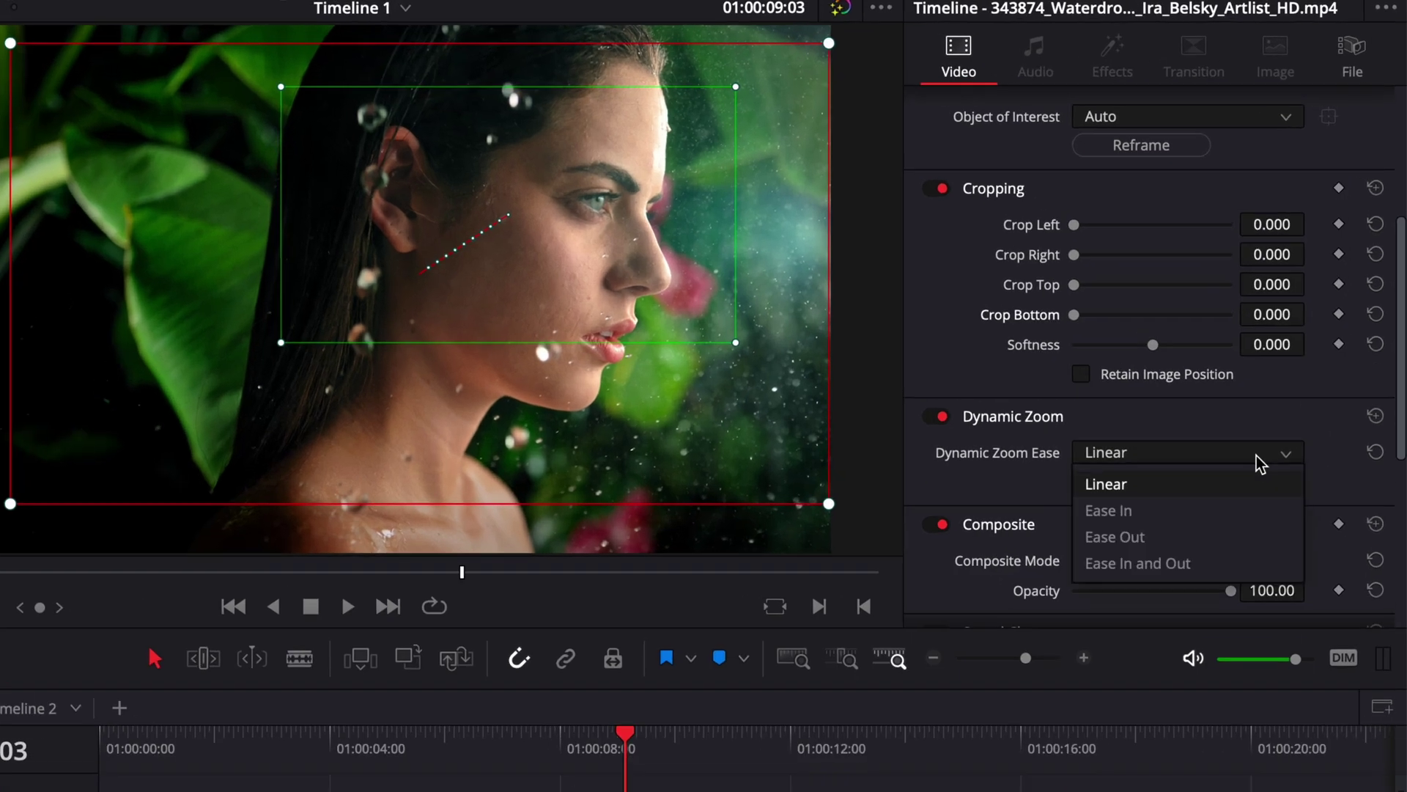
pyautogui.click(1215, 569)
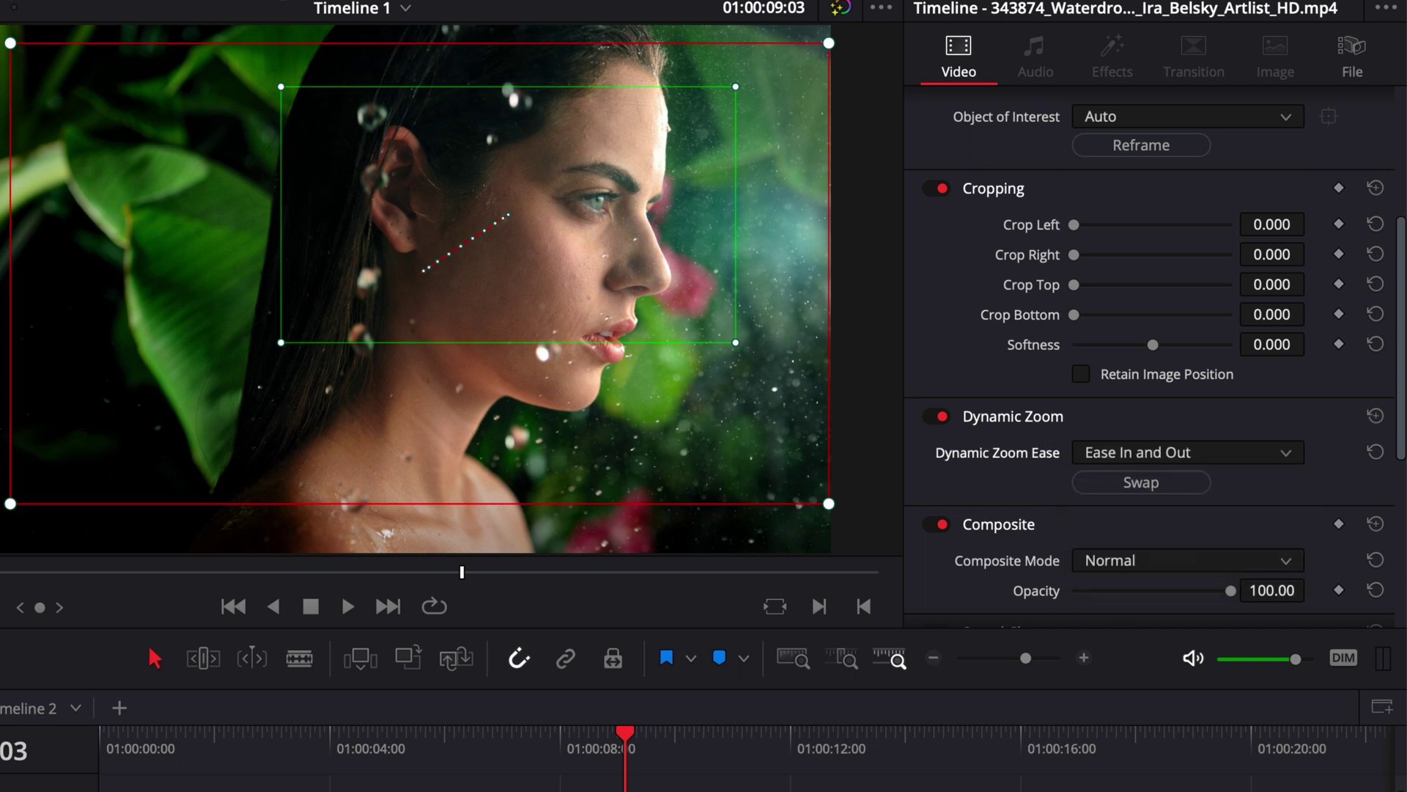
pyautogui.click(110, 754)
pyautogui.press('space')
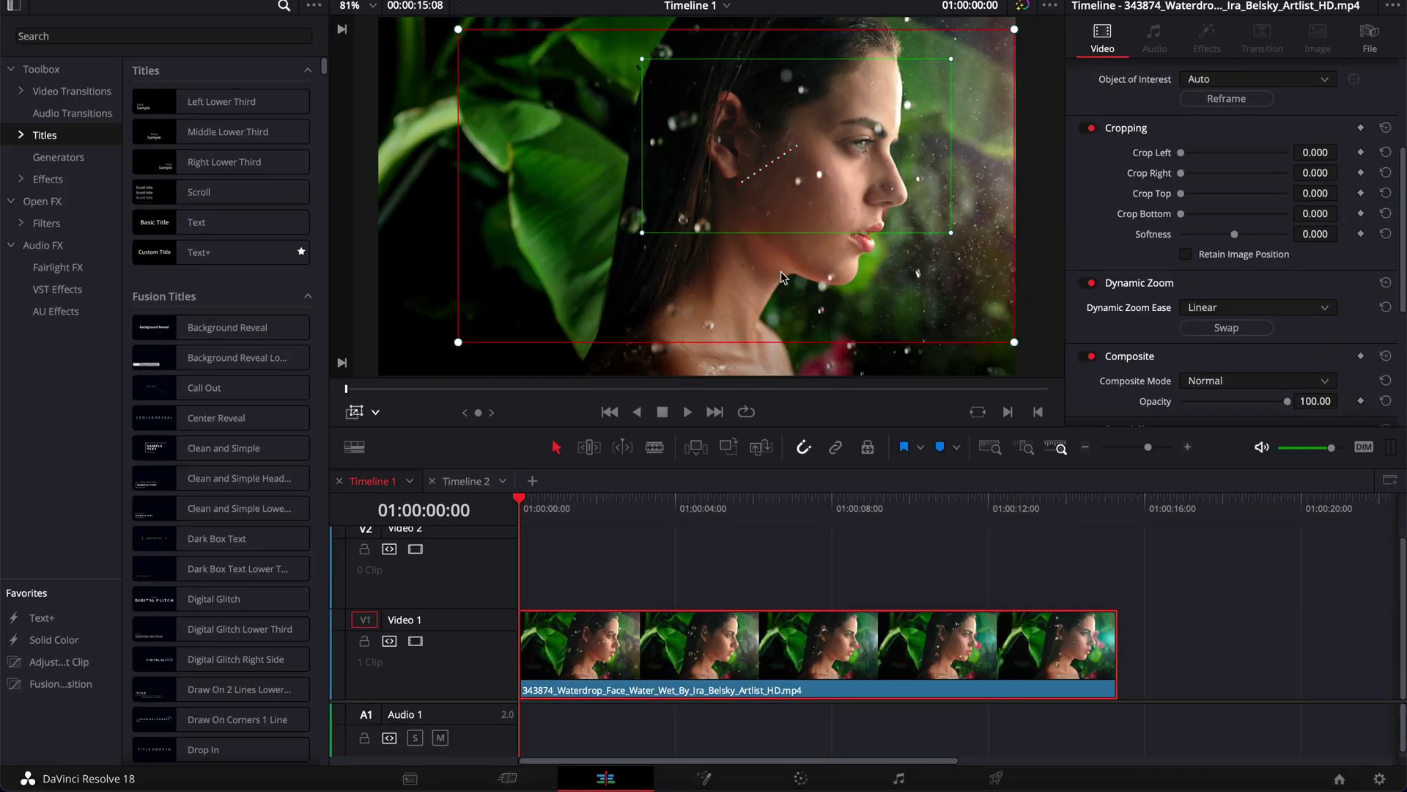
pyautogui.press('space')
pyautogui.press('space')
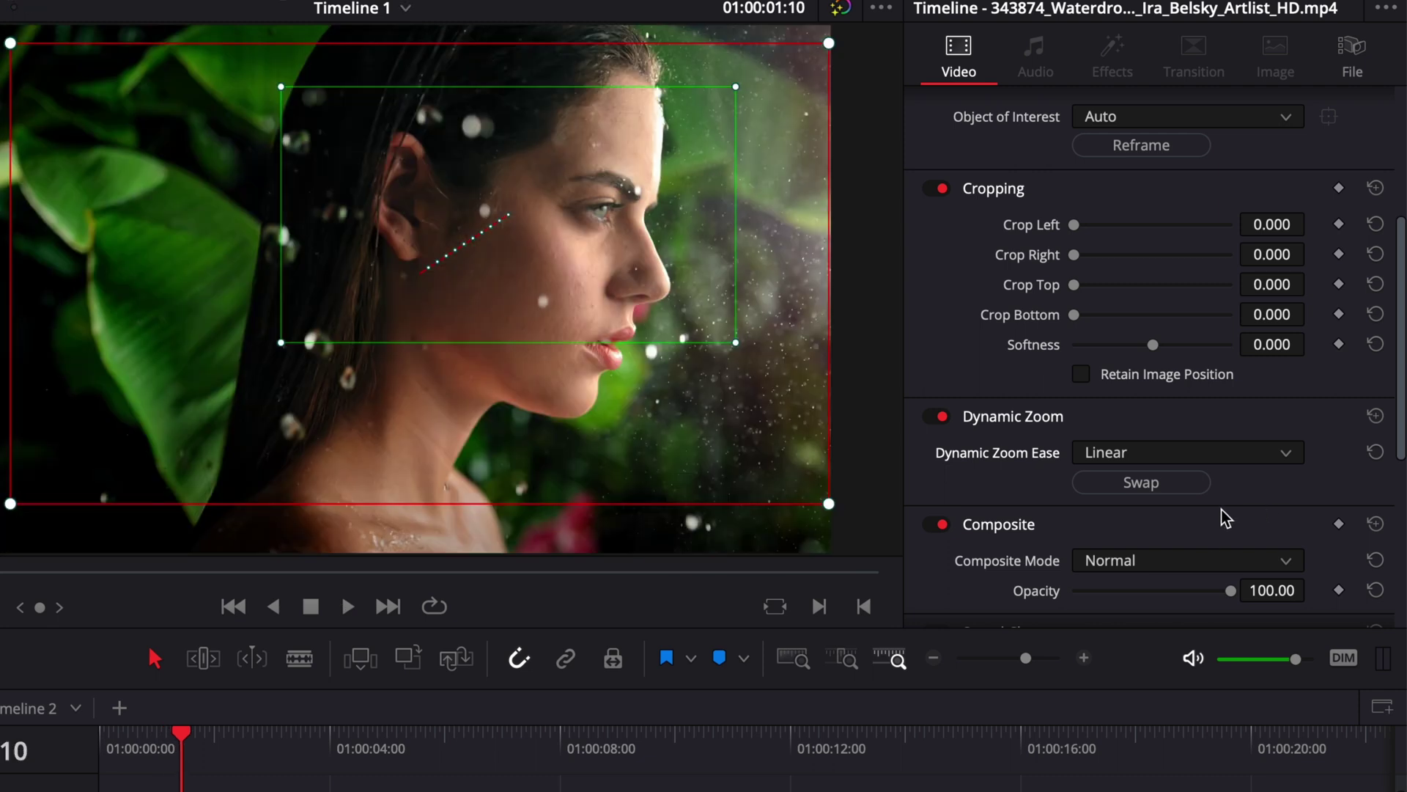
# Step: Swap the zoom's start and end framing and play back the push-in toward the face
pyautogui.click(1148, 487)
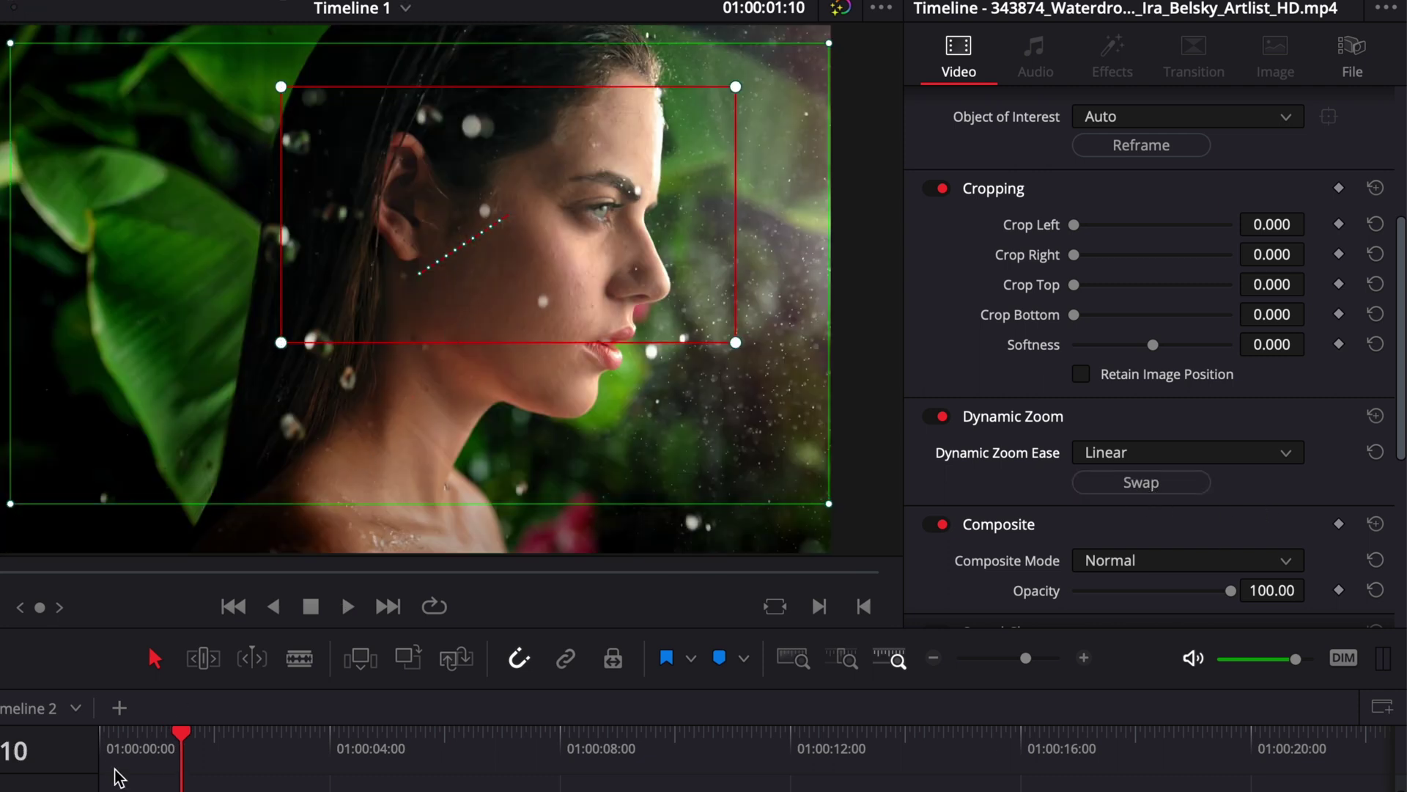
pyautogui.click(103, 736)
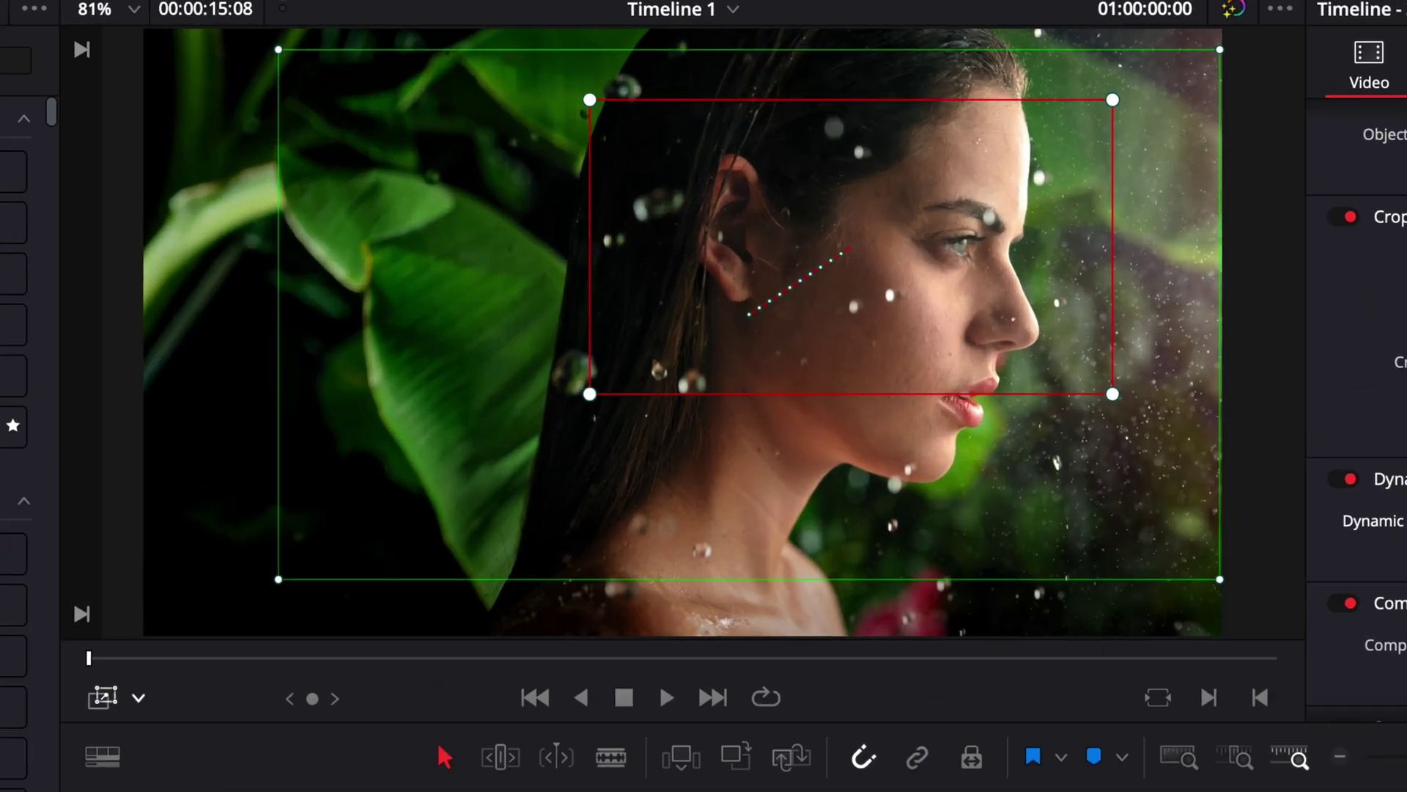
pyautogui.press('space')
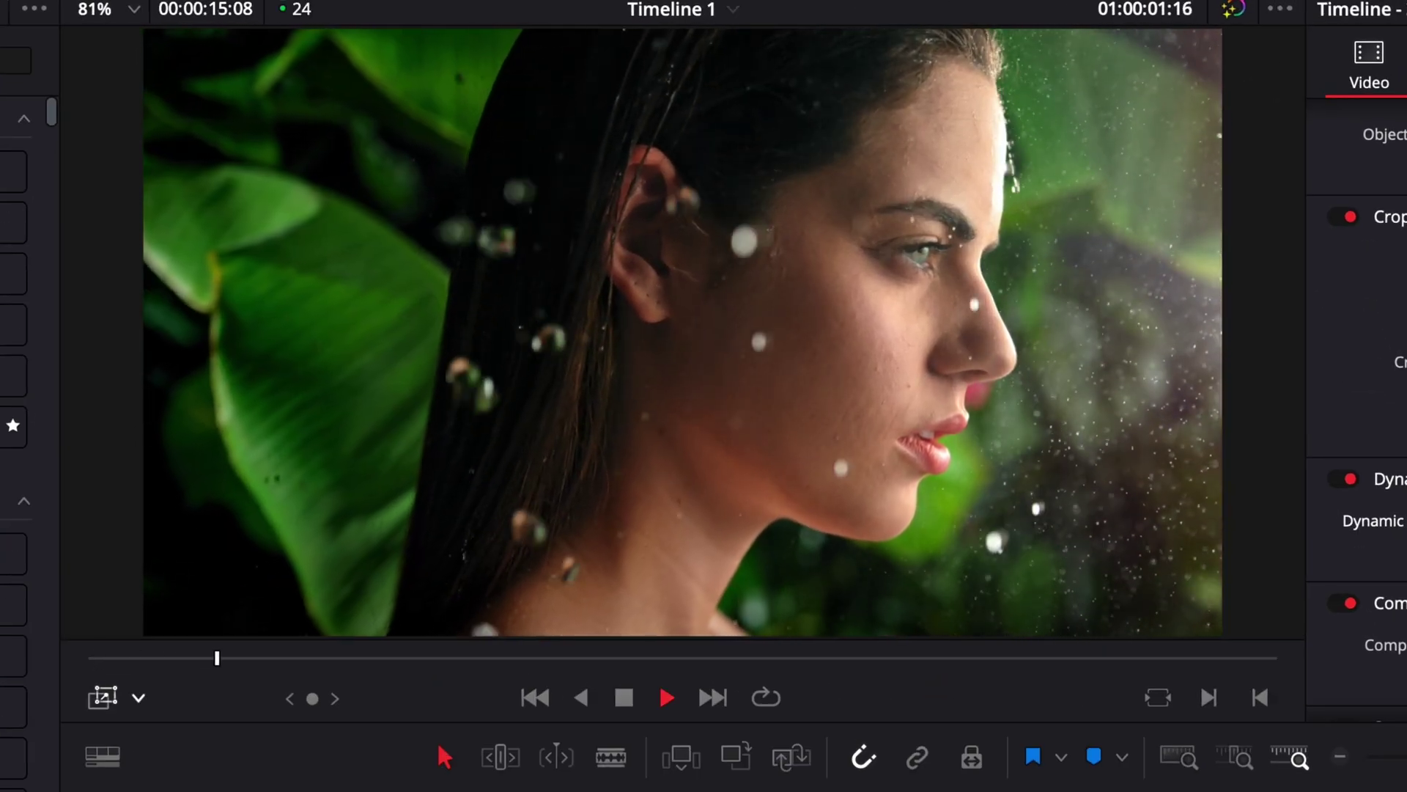
pyautogui.press('space')
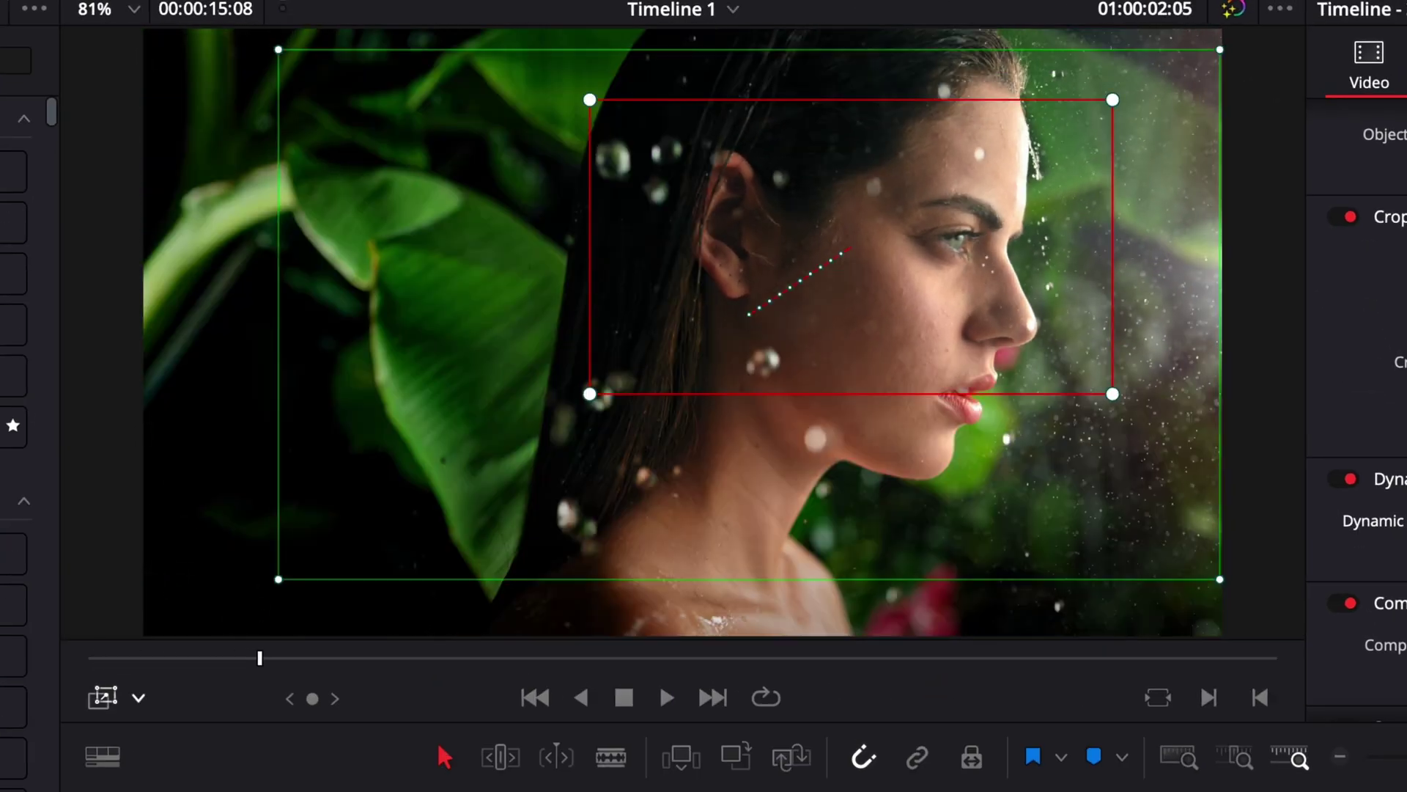
# Step: Set the viewer to Open FX Overlay and scroll the Open FX library to Resolve FX Warp
pyautogui.click(139, 700)
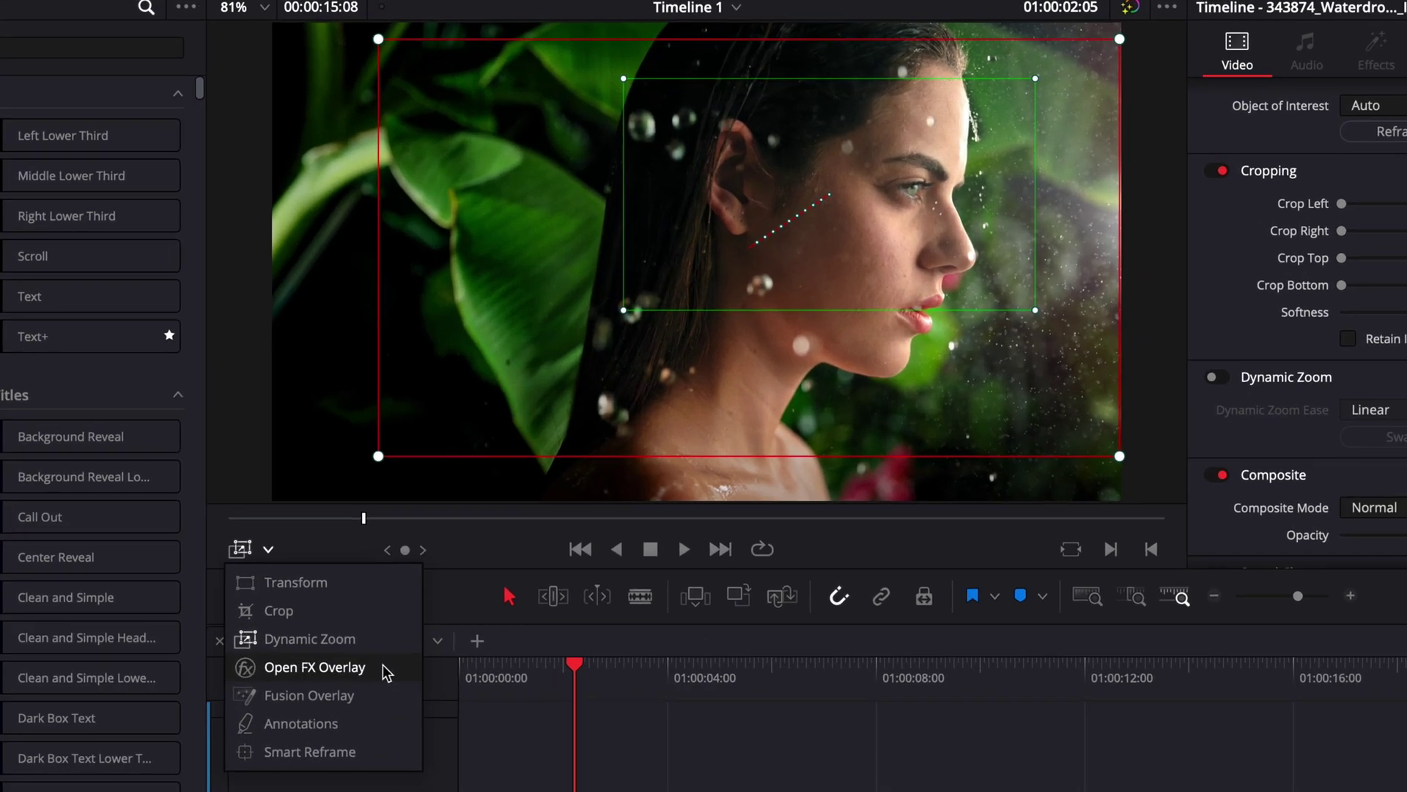
pyautogui.click(410, 500)
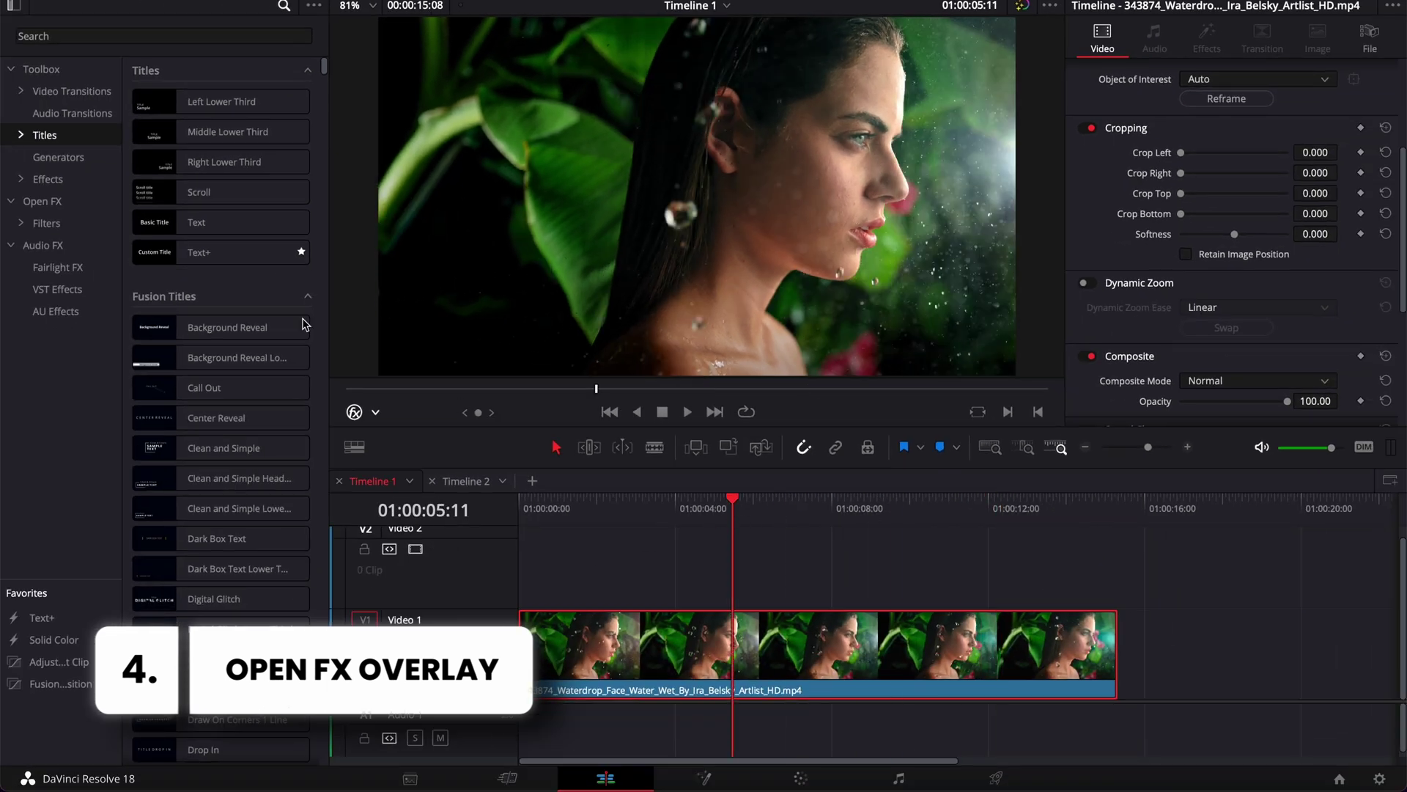
pyautogui.click(44, 202)
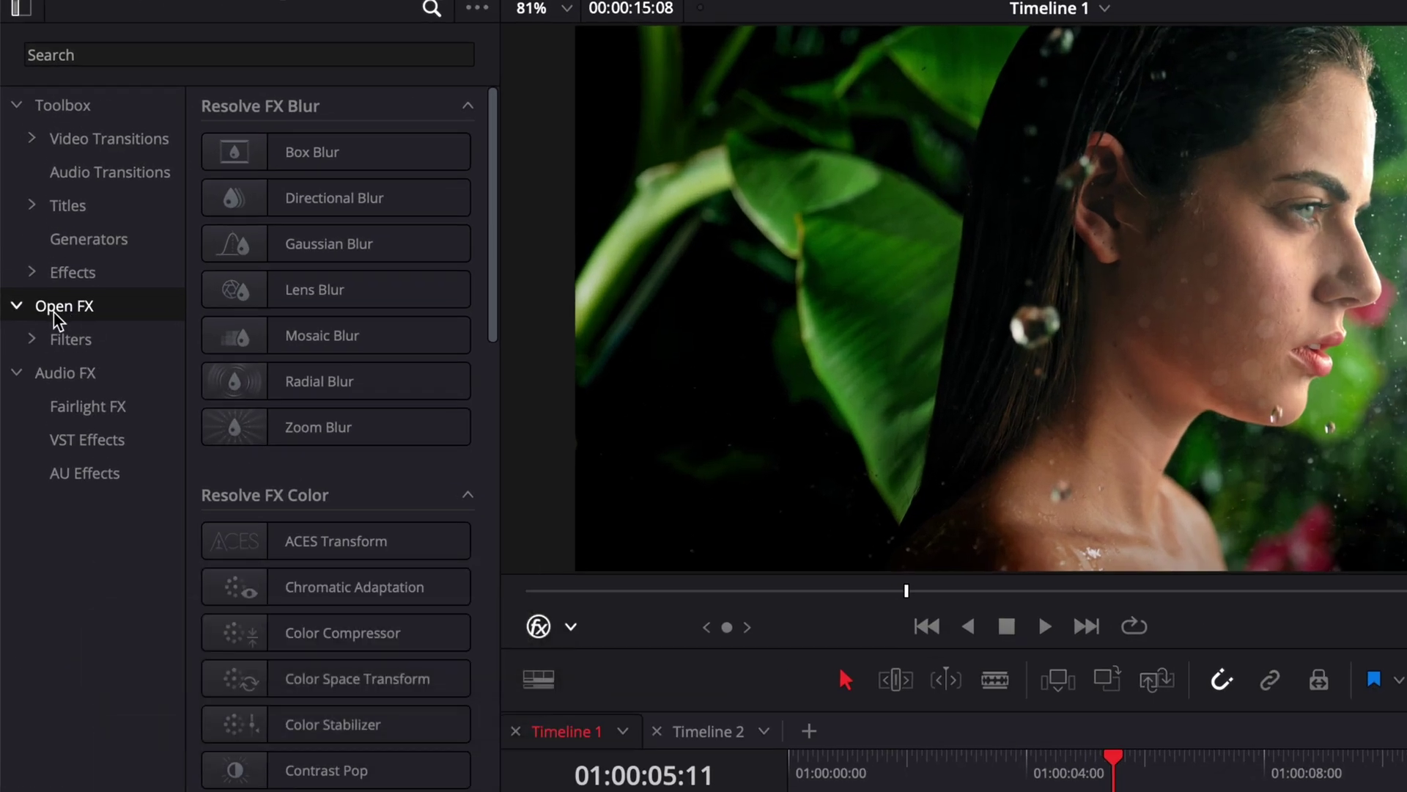
pyautogui.scroll(-10, 403, 464)
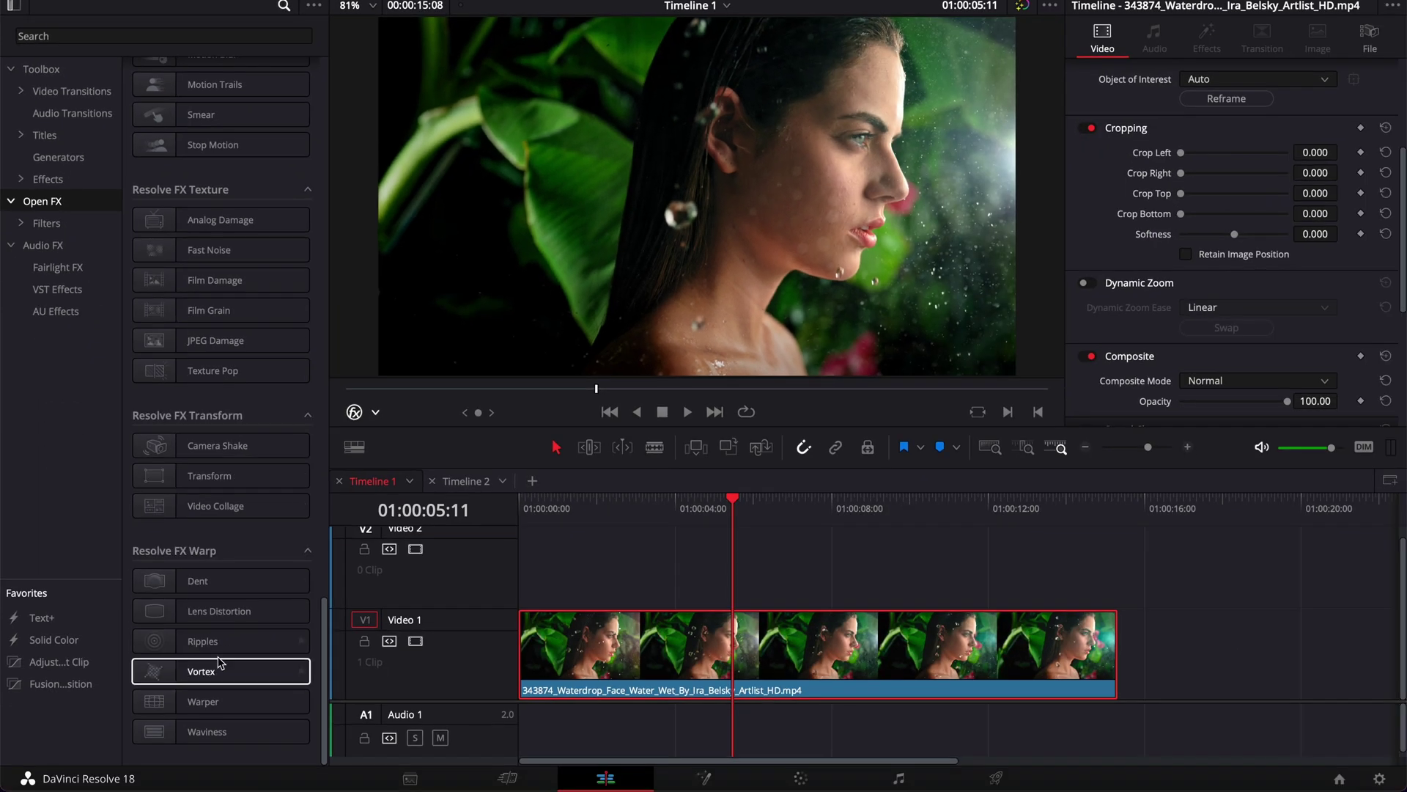
# Step: Apply Vortex to the clip, centred at X 0.628, Y 0.520 on the face with size 0.372
pyautogui.moveTo(186, 672); pyautogui.dragTo(786, 648)
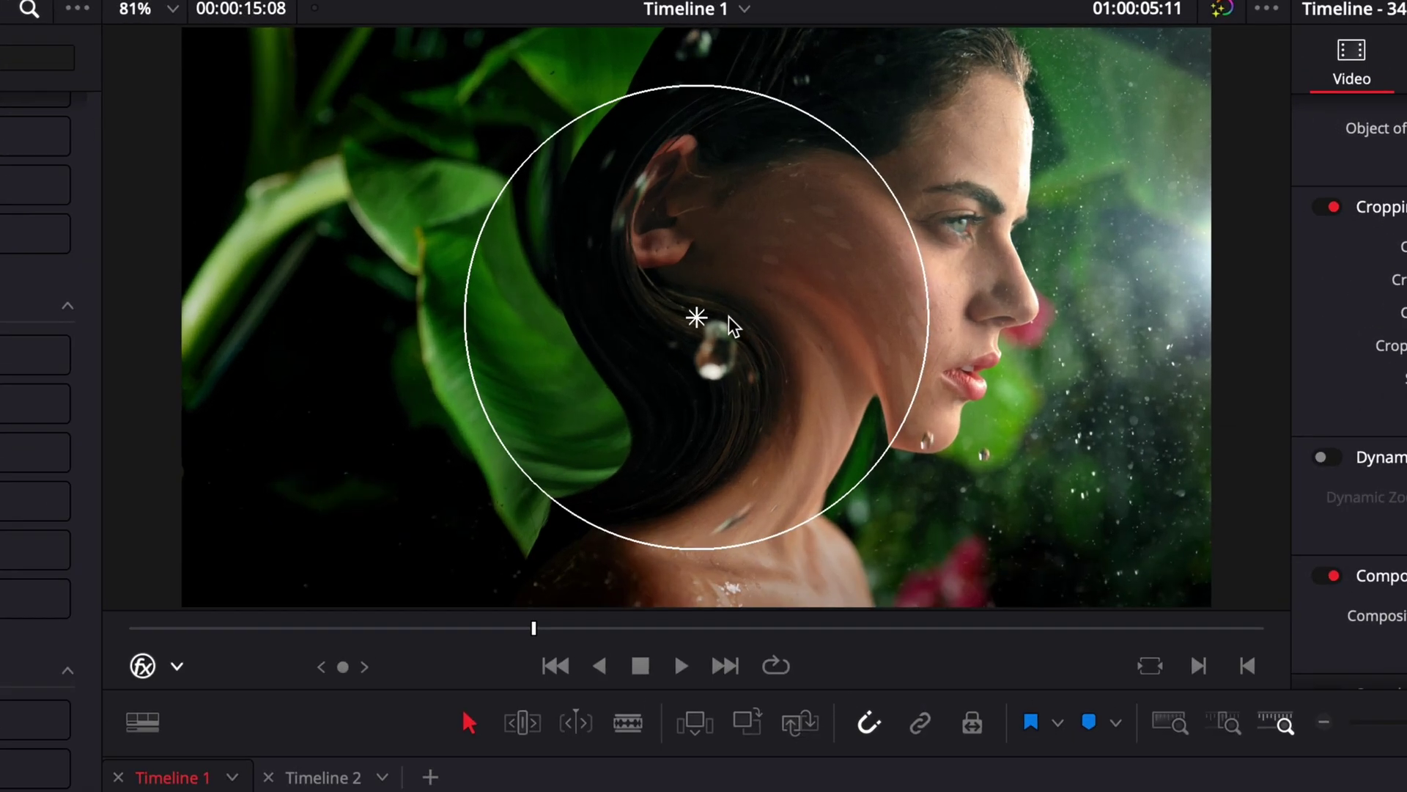
pyautogui.moveTo(697, 315); pyautogui.dragTo(861, 314)
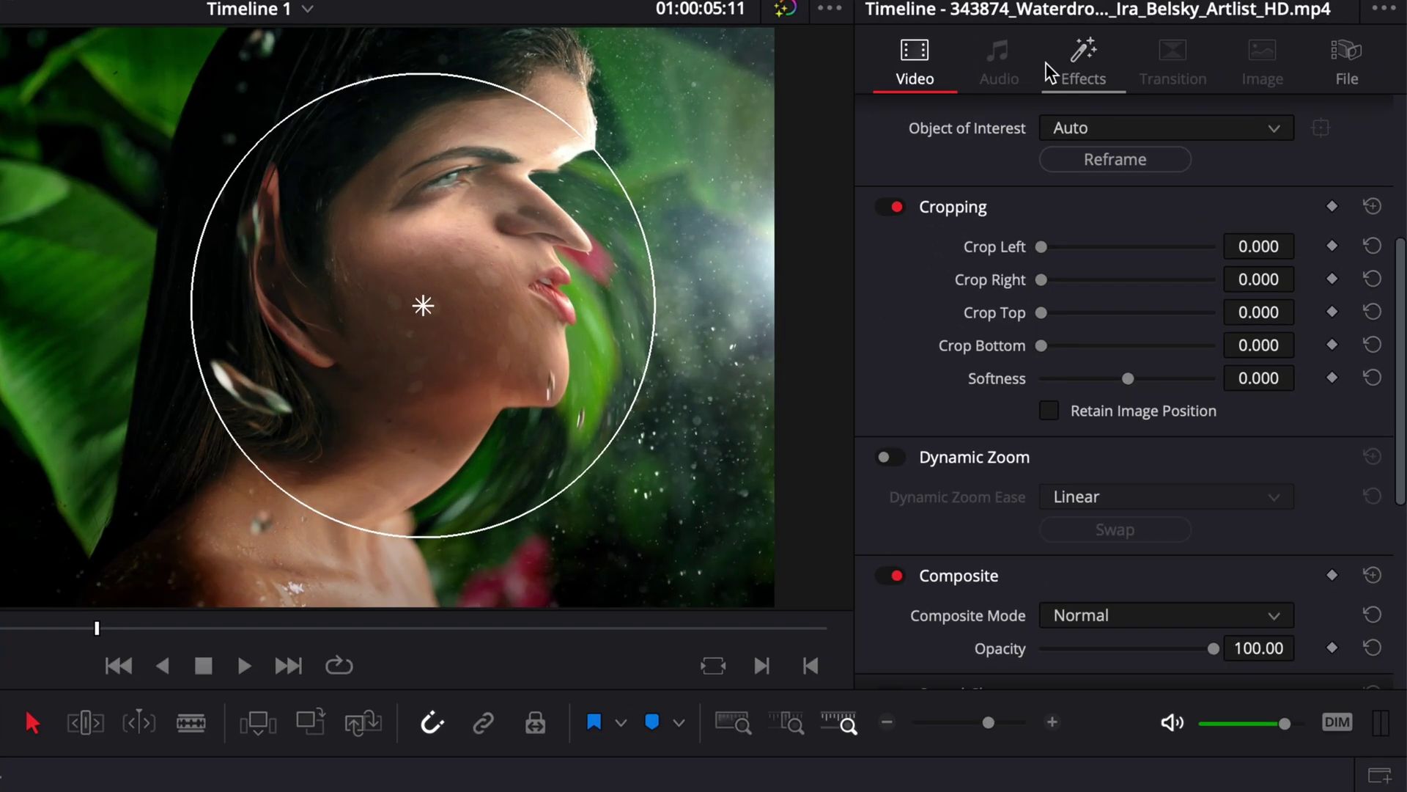
pyautogui.click(1066, 69)
pyautogui.moveTo(1107, 212); pyautogui.dragTo(968, 205)
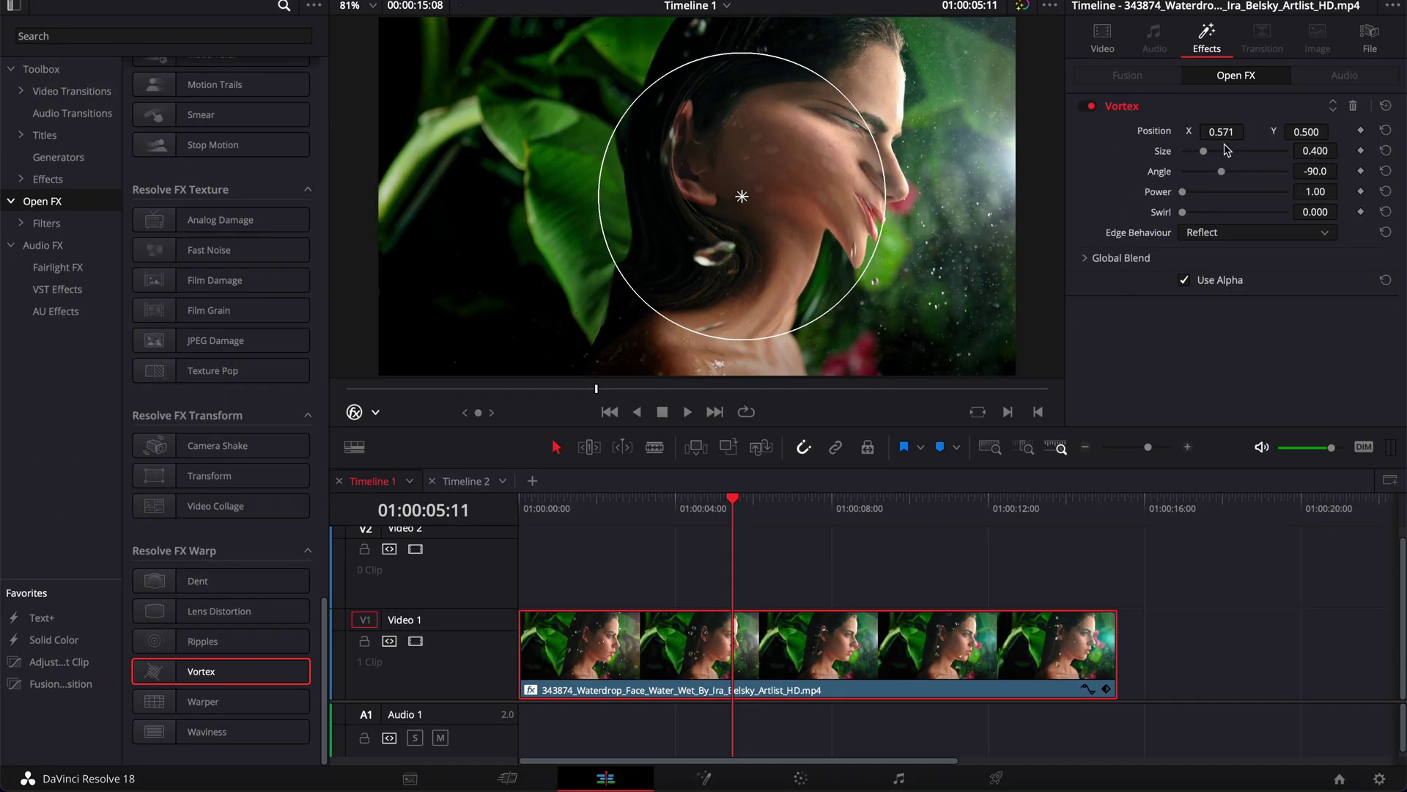
pyautogui.moveTo(1216, 150); pyautogui.dragTo(1199, 153)
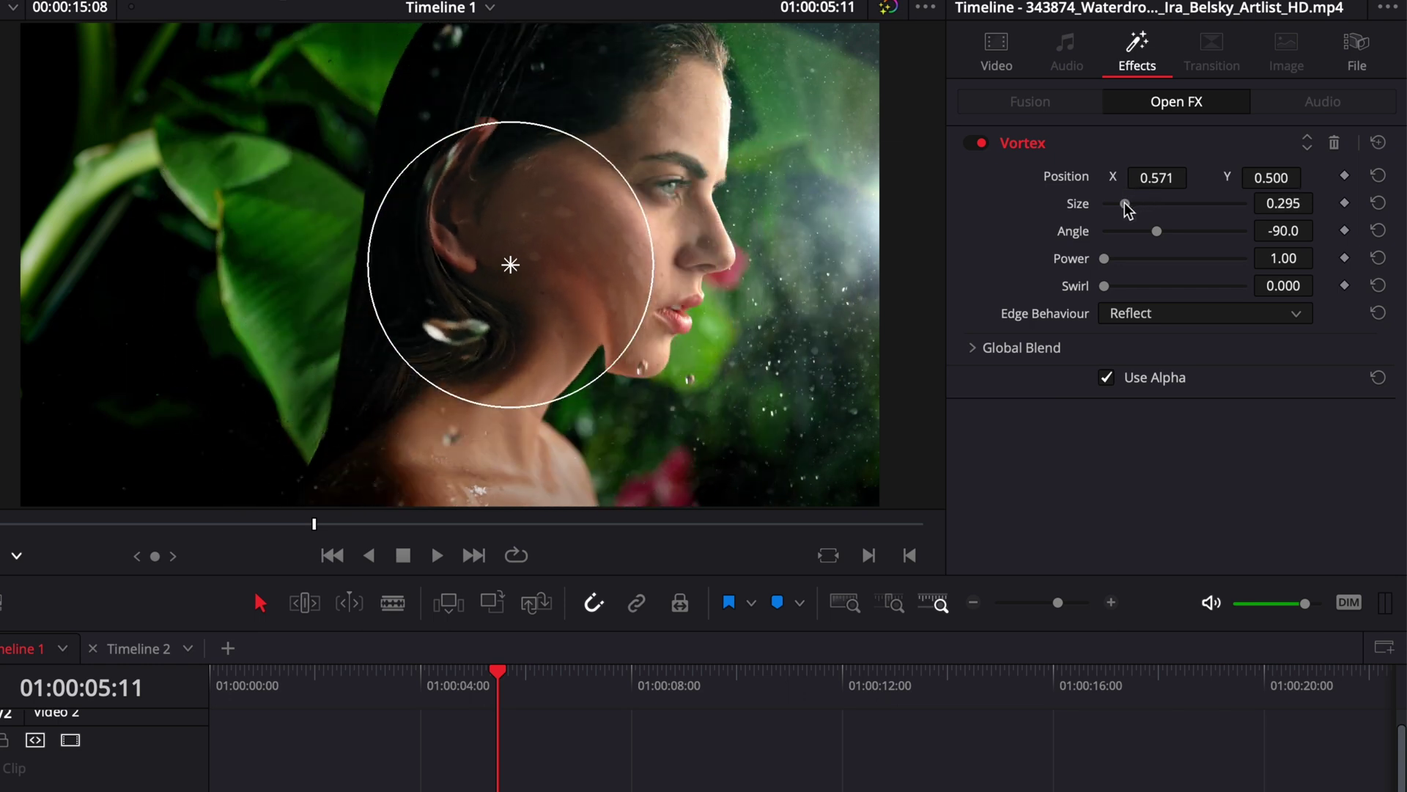
pyautogui.moveTo(1127, 209); pyautogui.dragTo(1134, 213)
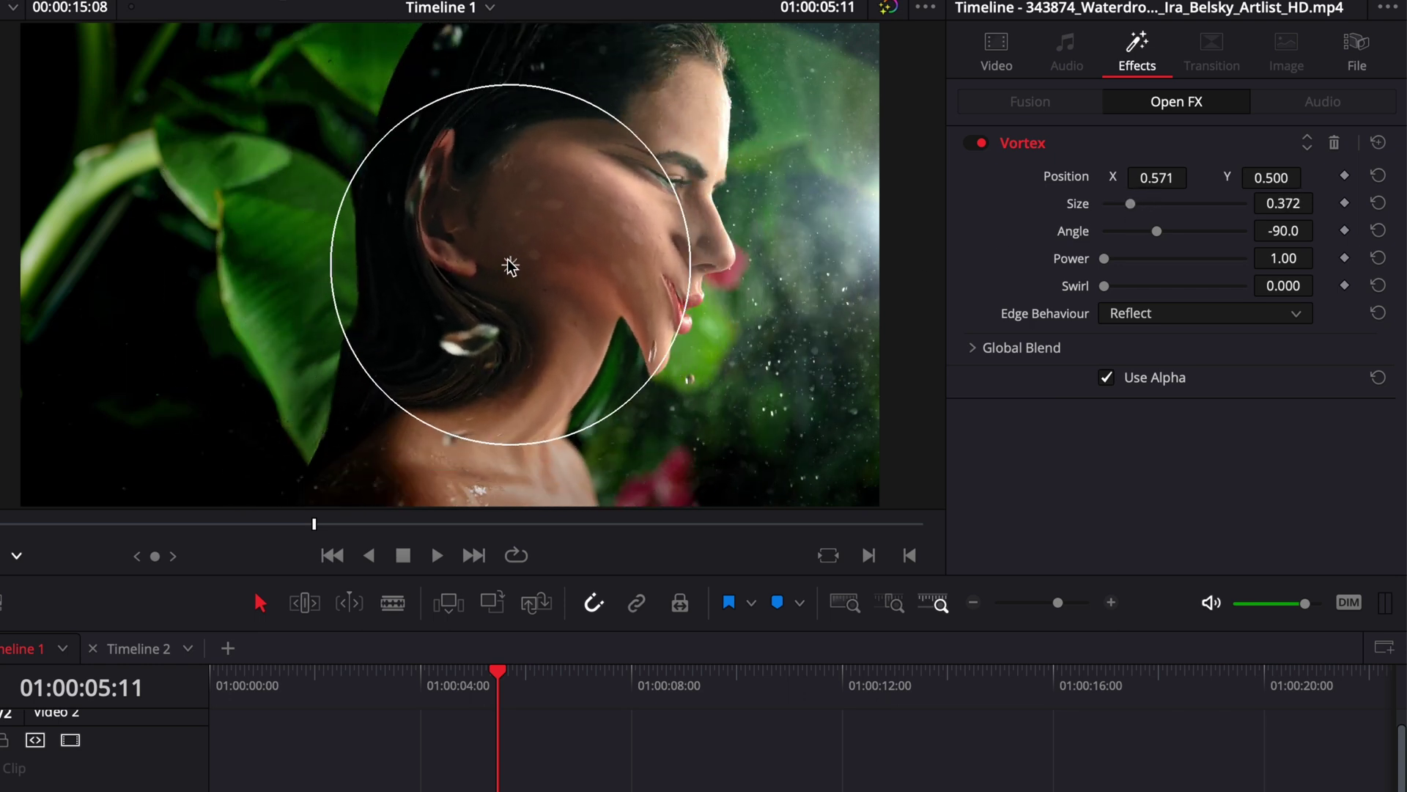
pyautogui.moveTo(511, 265); pyautogui.dragTo(557, 257)
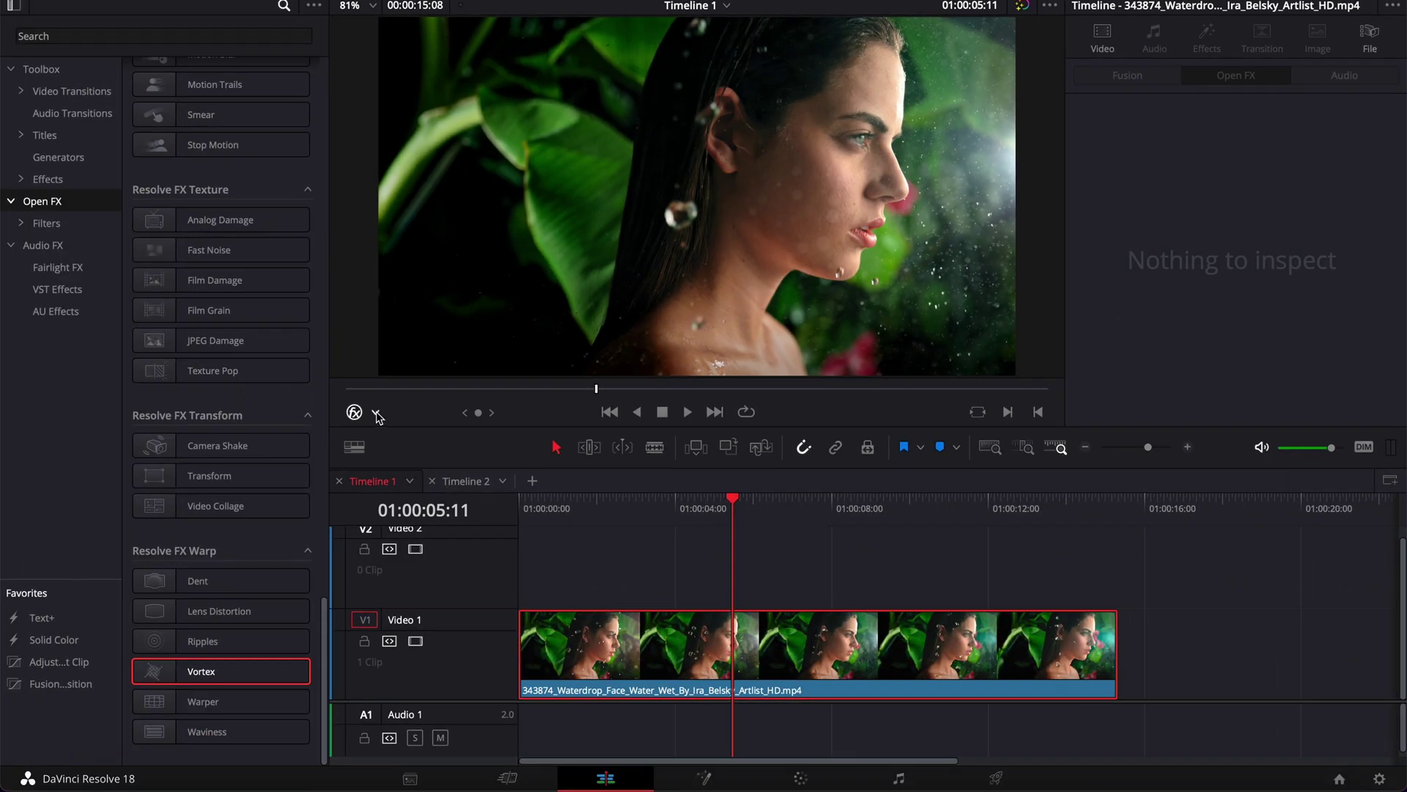
# Step: Switch to the Fusion overlay and add Urban Modern Title Sample, found via 'samp', after the clip on V1
pyautogui.click(376, 415)
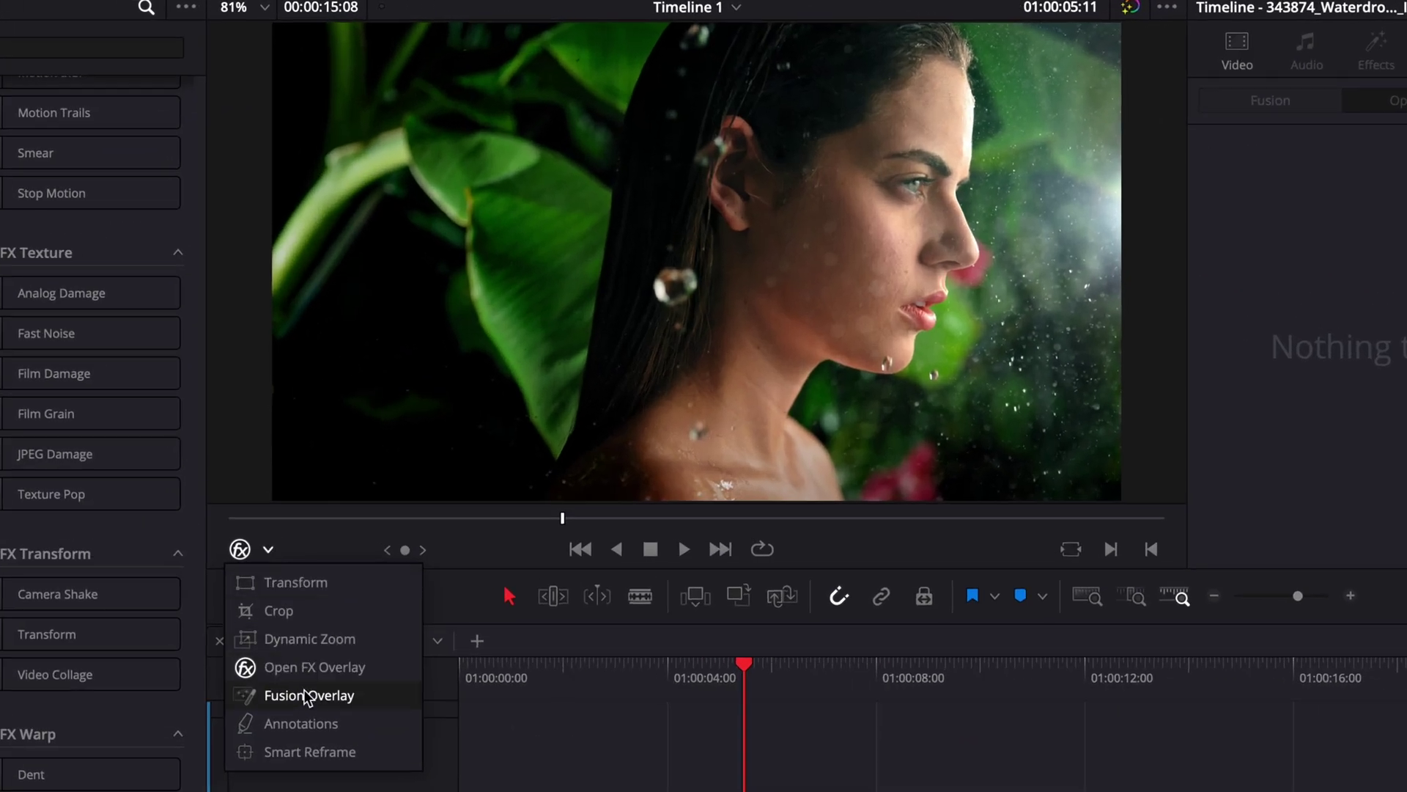
pyautogui.click(308, 697)
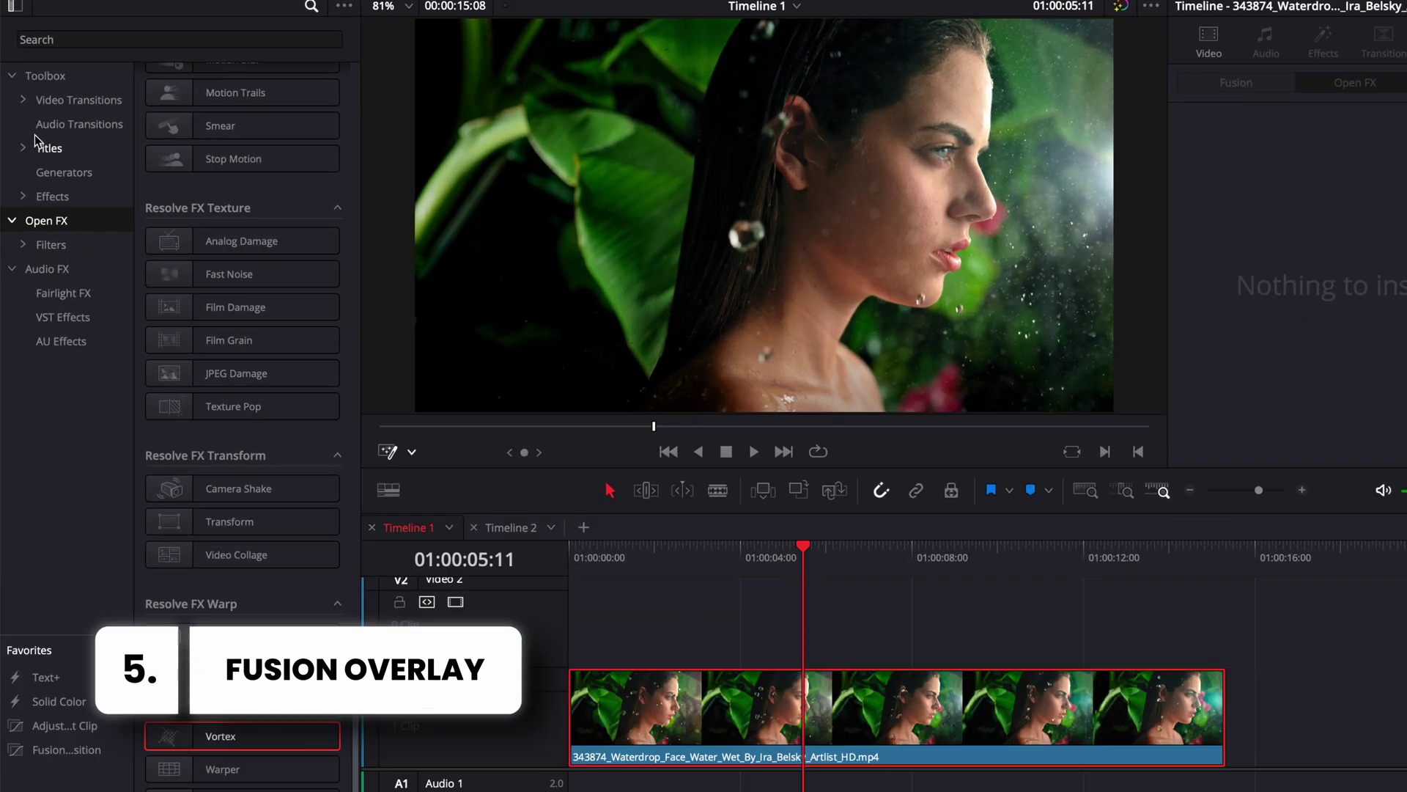
pyautogui.click(44, 135)
pyautogui.click(85, 53)
pyautogui.write('sampl')
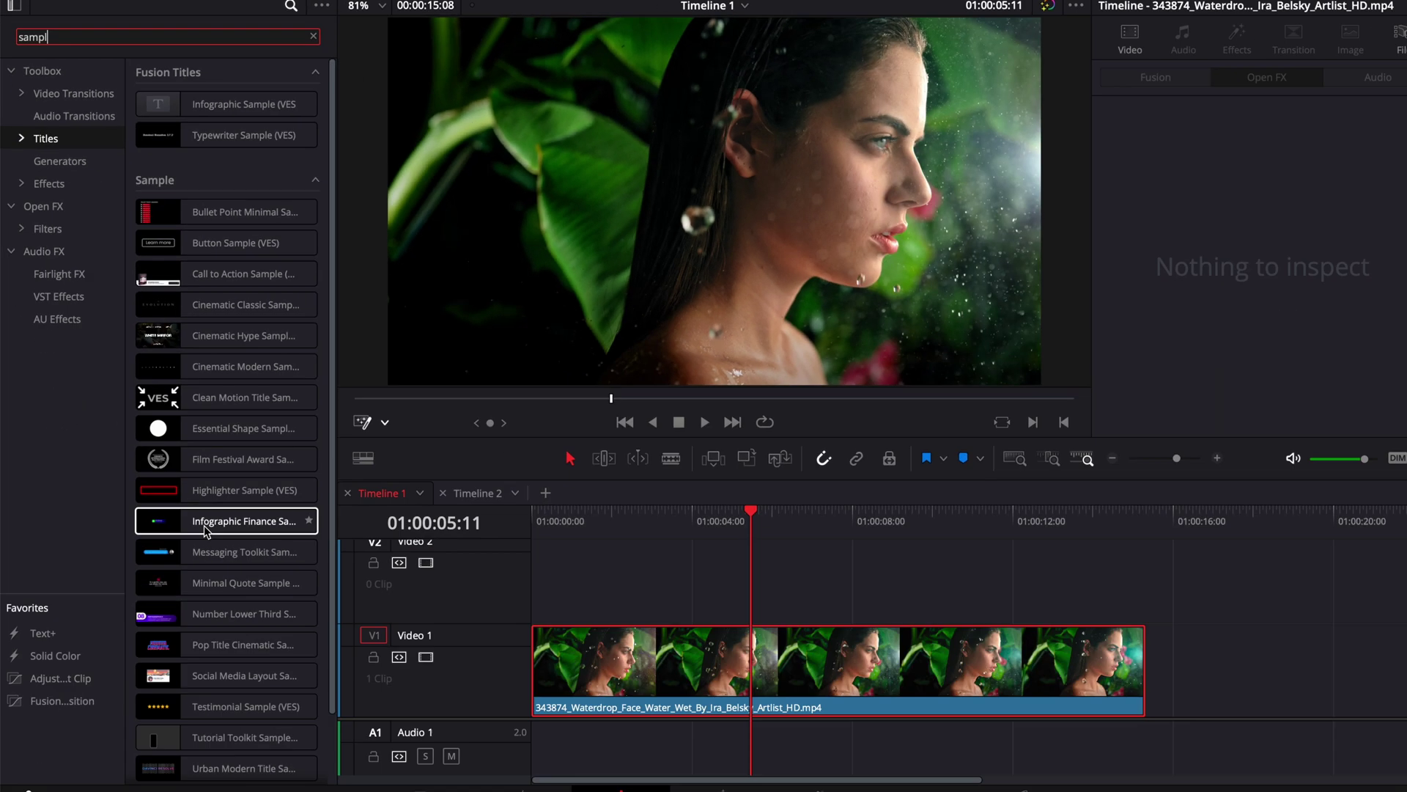
pyautogui.scroll(-3, 220, 645)
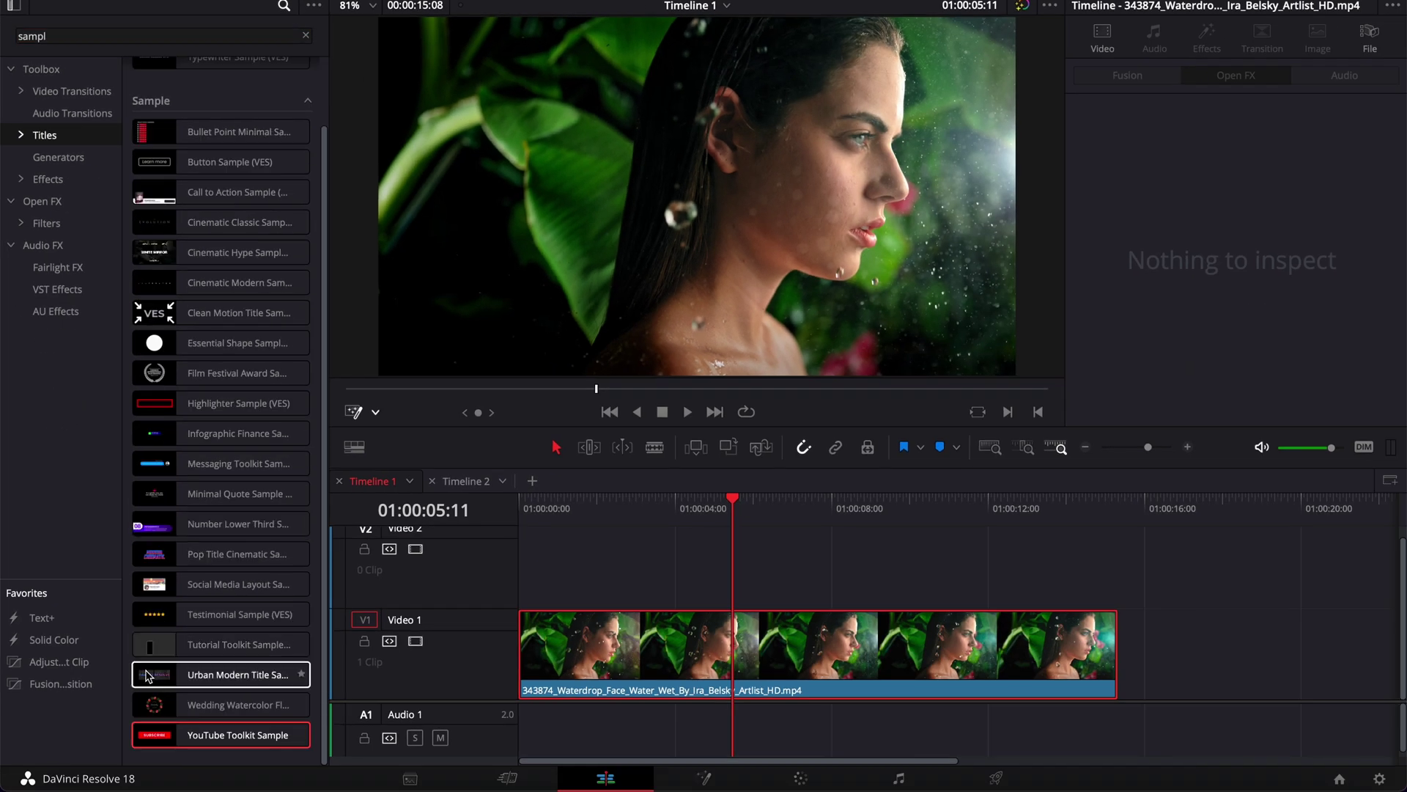
pyautogui.moveTo(147, 675); pyautogui.dragTo(1162, 627)
# Step: Scale the title's DAVINCI RESOLVE text smaller and move it slightly higher in frame
pyautogui.click(1198, 513)
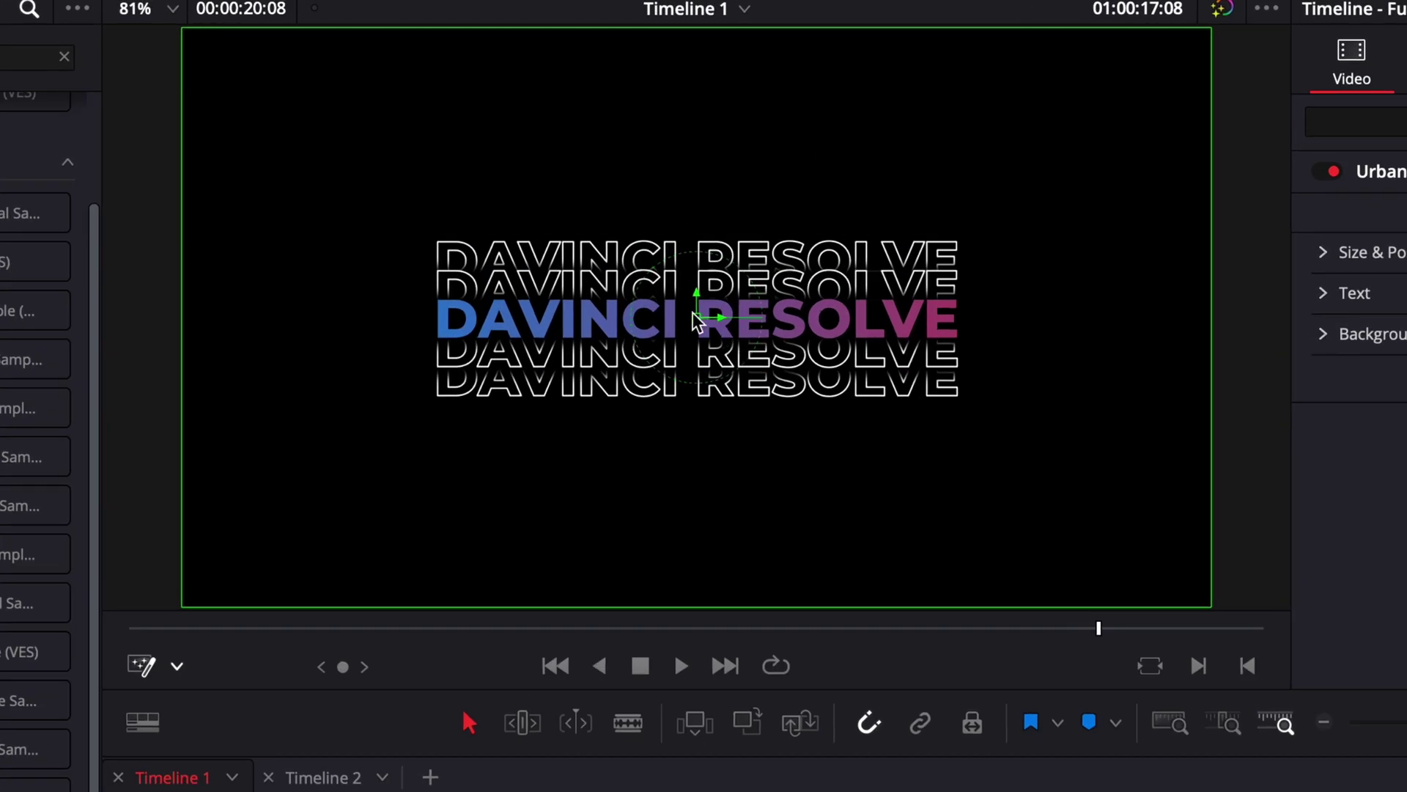
pyautogui.moveTo(700, 323); pyautogui.dragTo(729, 328)
pyautogui.moveTo(1248, 273); pyautogui.dragTo(1100, 293)
pyautogui.moveTo(733, 333); pyautogui.dragTo(737, 288)
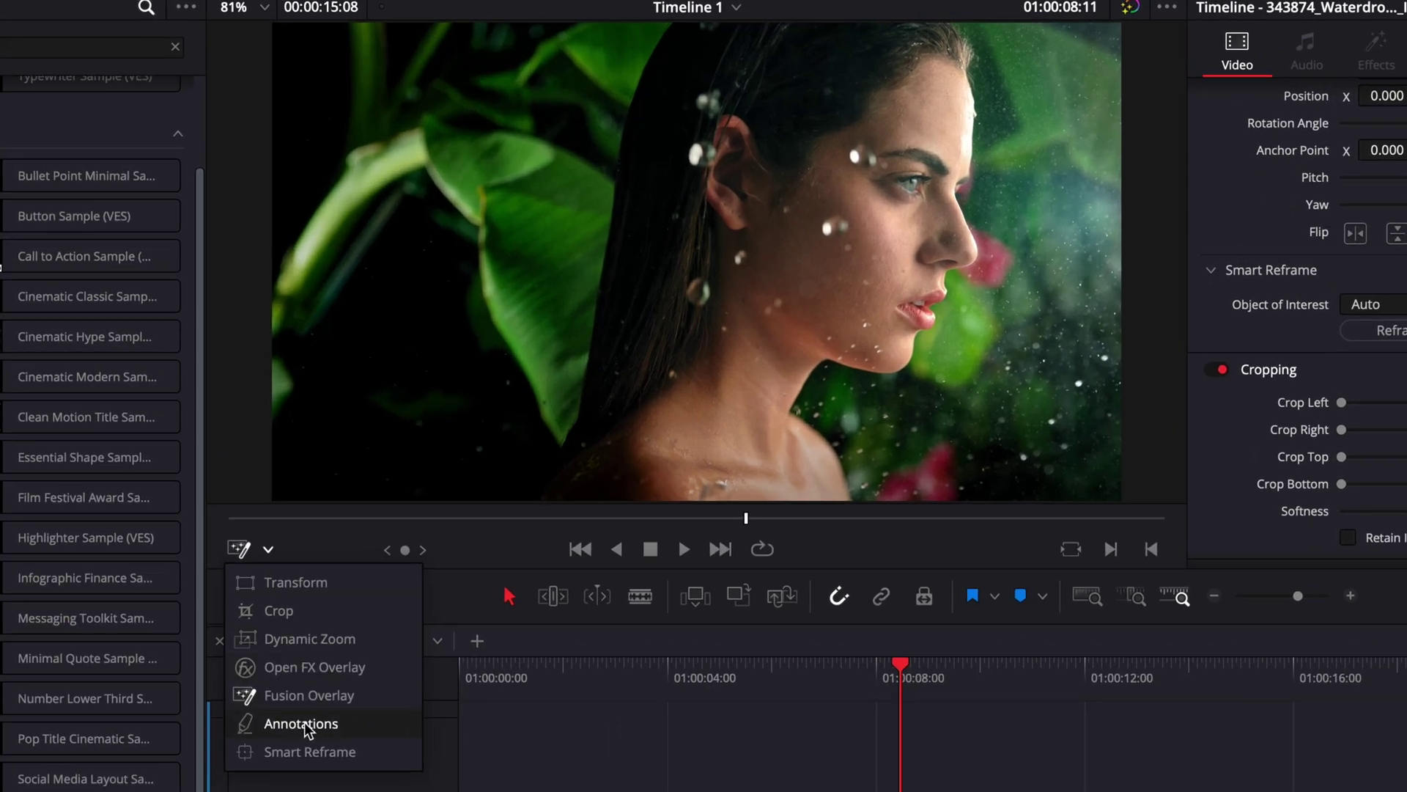
# Step: Draw red annotations along the neck, beside the face, around the eye, and over the leaves
pyautogui.click(305, 722)
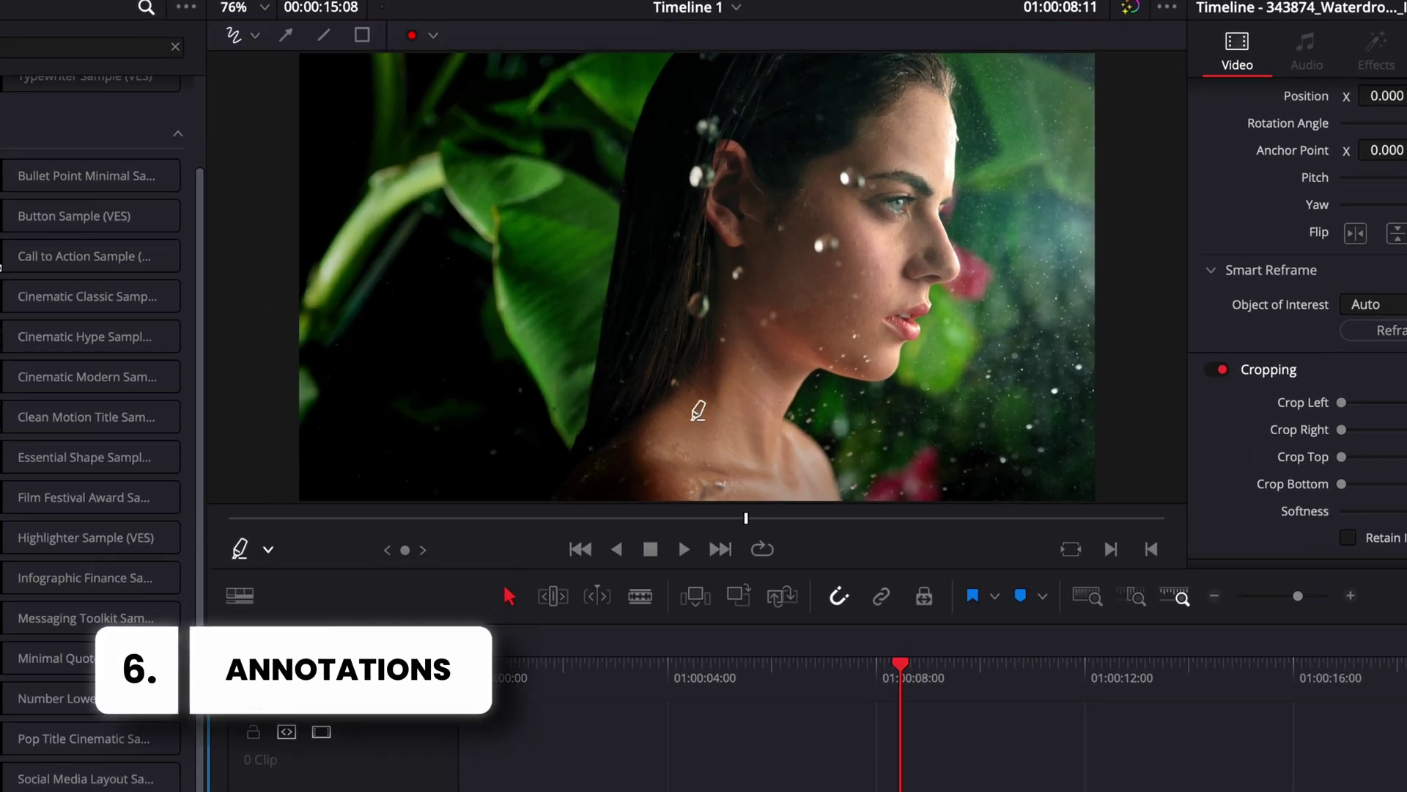
pyautogui.moveTo(670, 317); pyautogui.dragTo(867, 387)
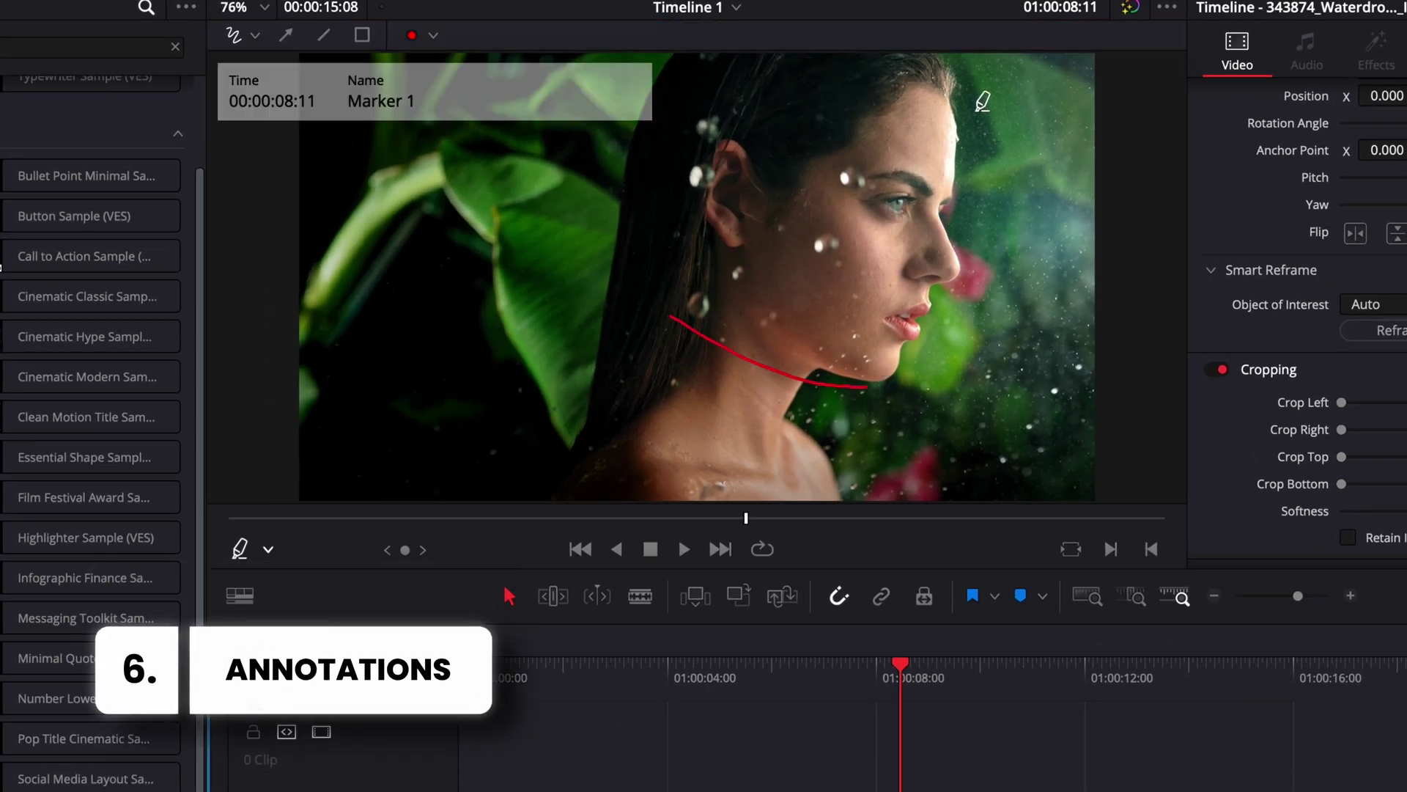
pyautogui.moveTo(975, 110); pyautogui.dragTo(997, 295)
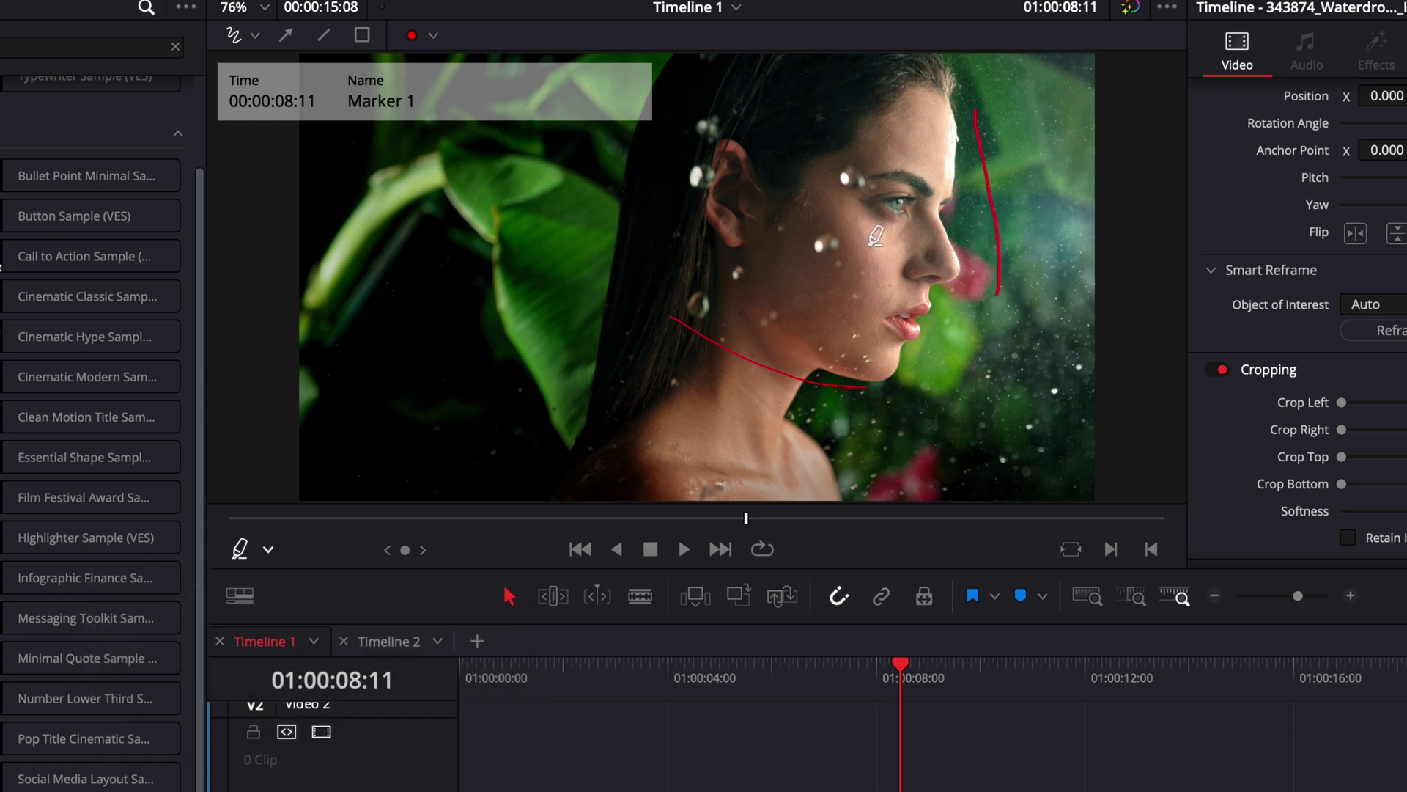
pyautogui.moveTo(905, 171)
pyautogui.mouseDown()
pyautogui.moveTo(878, 191)
pyautogui.moveTo(913, 242)
pyautogui.moveTo(920, 181)
pyautogui.moveTo(897, 160)
pyautogui.mouseUp()
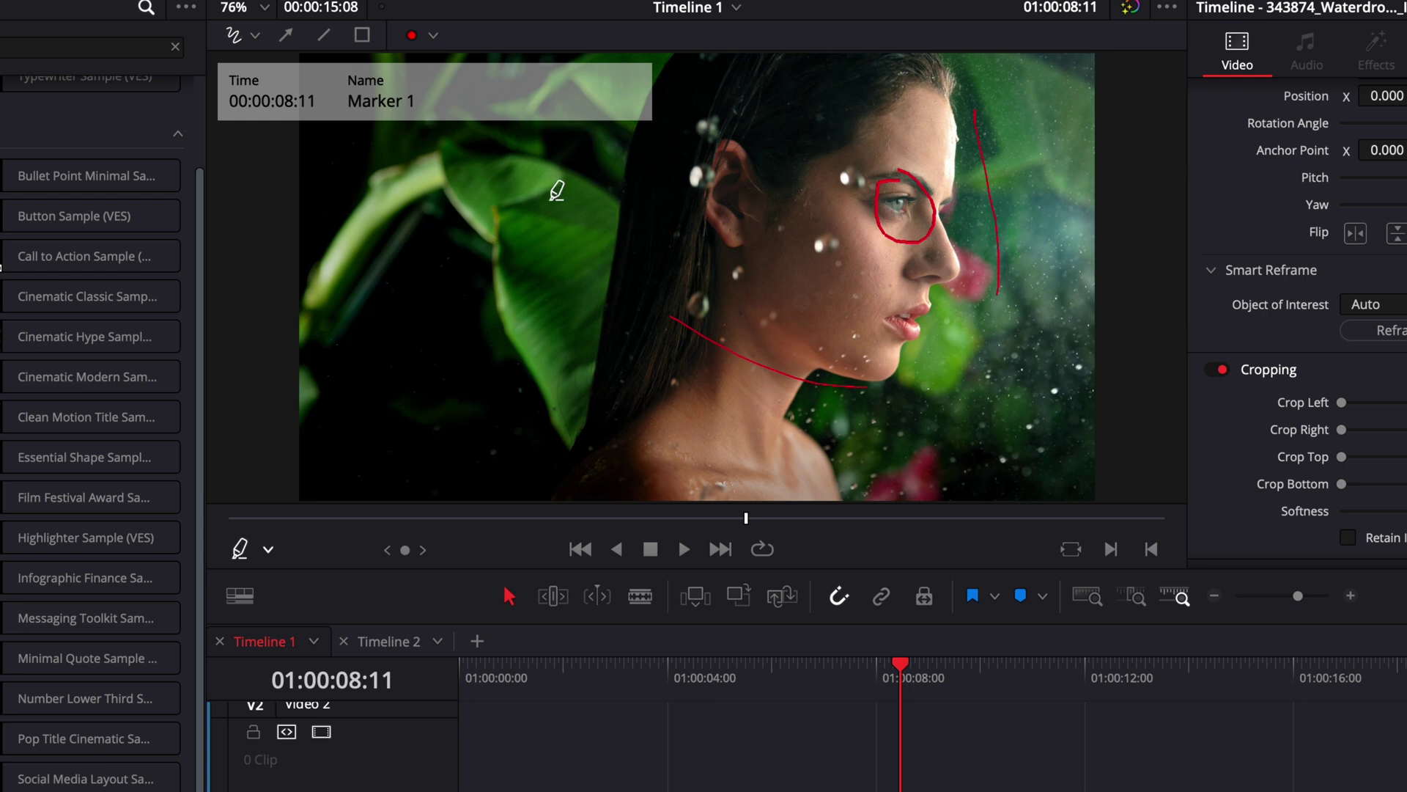
pyautogui.moveTo(513, 400)
pyautogui.mouseDown()
pyautogui.moveTo(372, 311)
pyautogui.moveTo(344, 275)
pyautogui.mouseUp()
pyautogui.moveTo(331, 323)
pyautogui.mouseDown()
pyautogui.moveTo(380, 271)
pyautogui.moveTo(460, 324)
pyautogui.mouseUp()
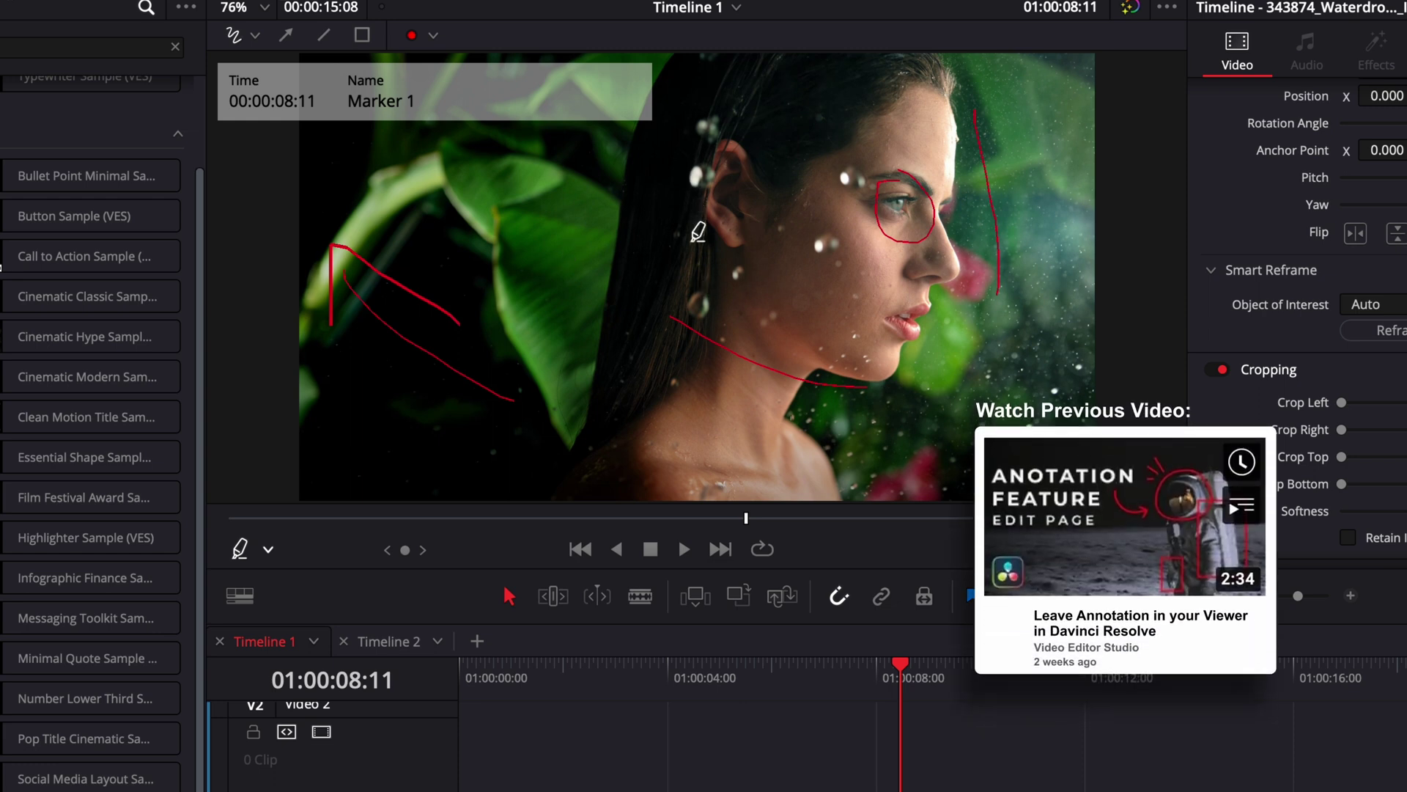
# Step: Set the viewer overlay to Smart Reframe and switch to the vertical Timeline 2
pyautogui.click(268, 549)
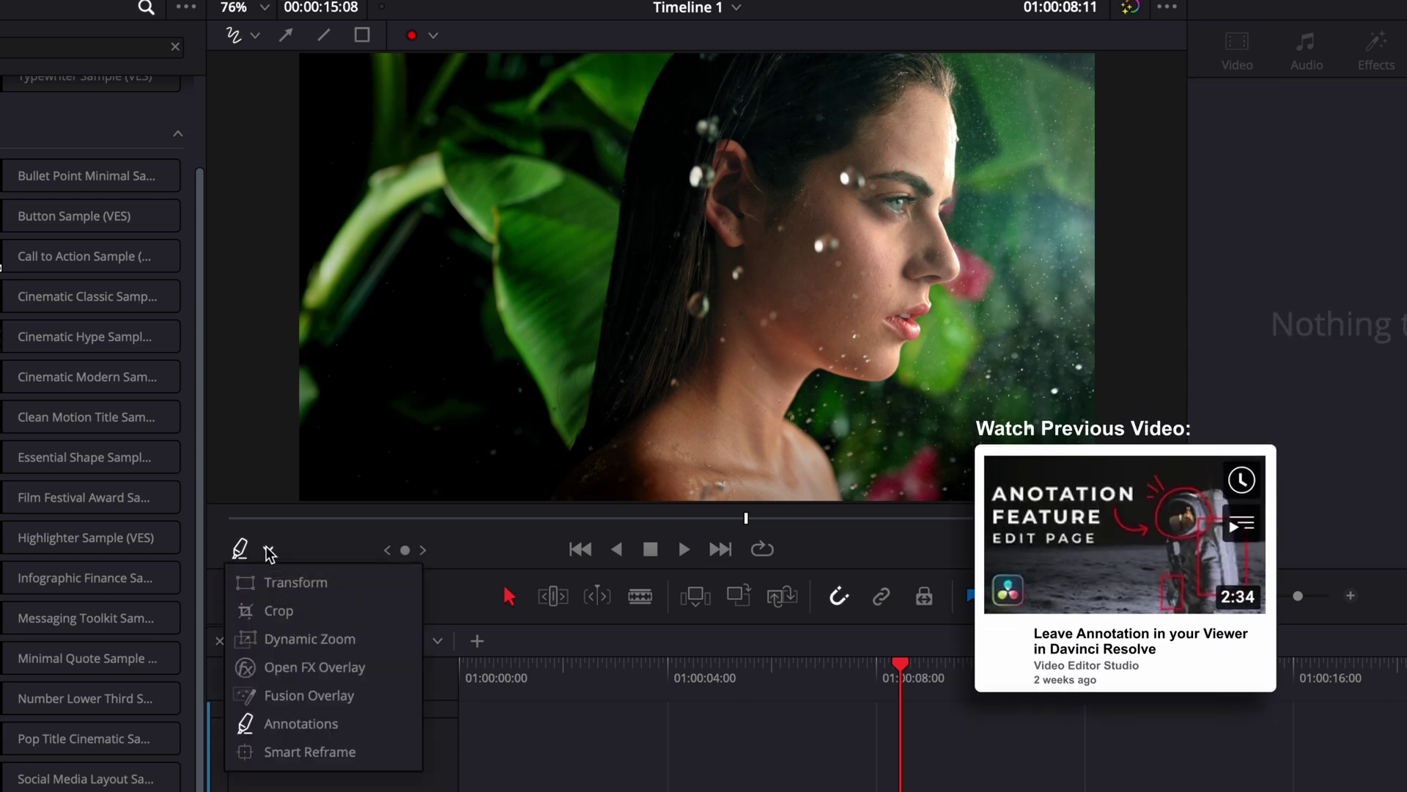
pyautogui.click(315, 751)
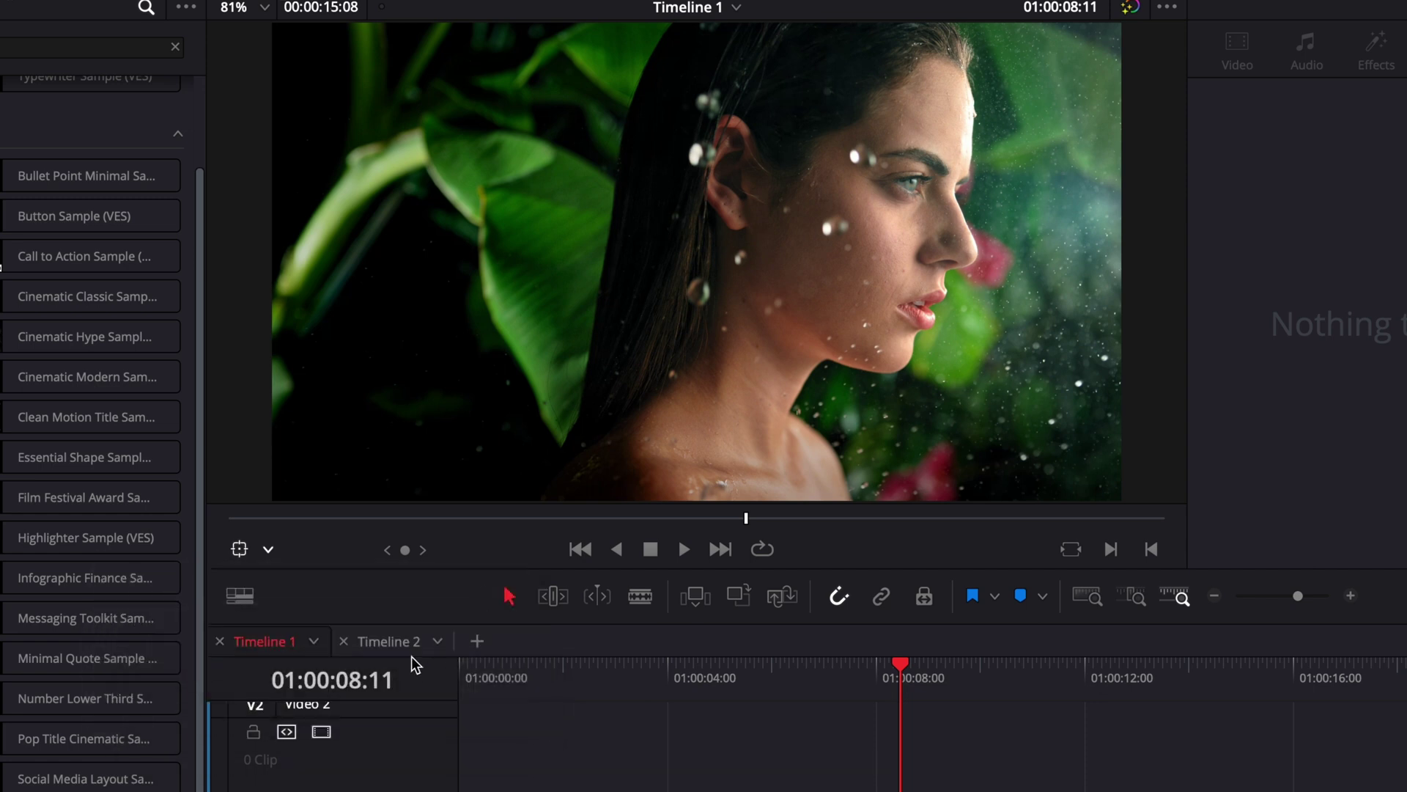
pyautogui.click(403, 650)
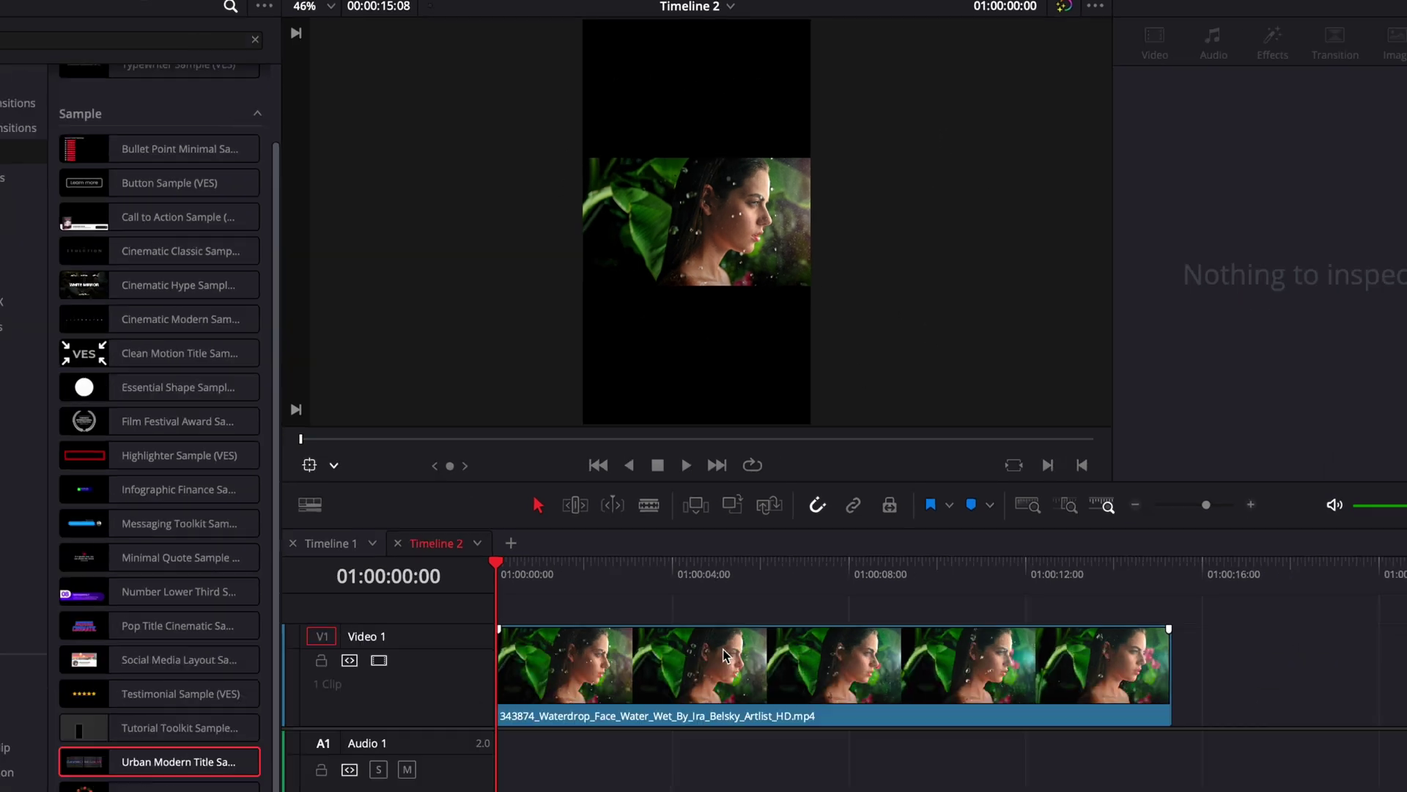
# Step: Zoom the Timeline 2 clip to 3.170 to fill the vertical frame, with Position X reset to 0
pyautogui.click(629, 770)
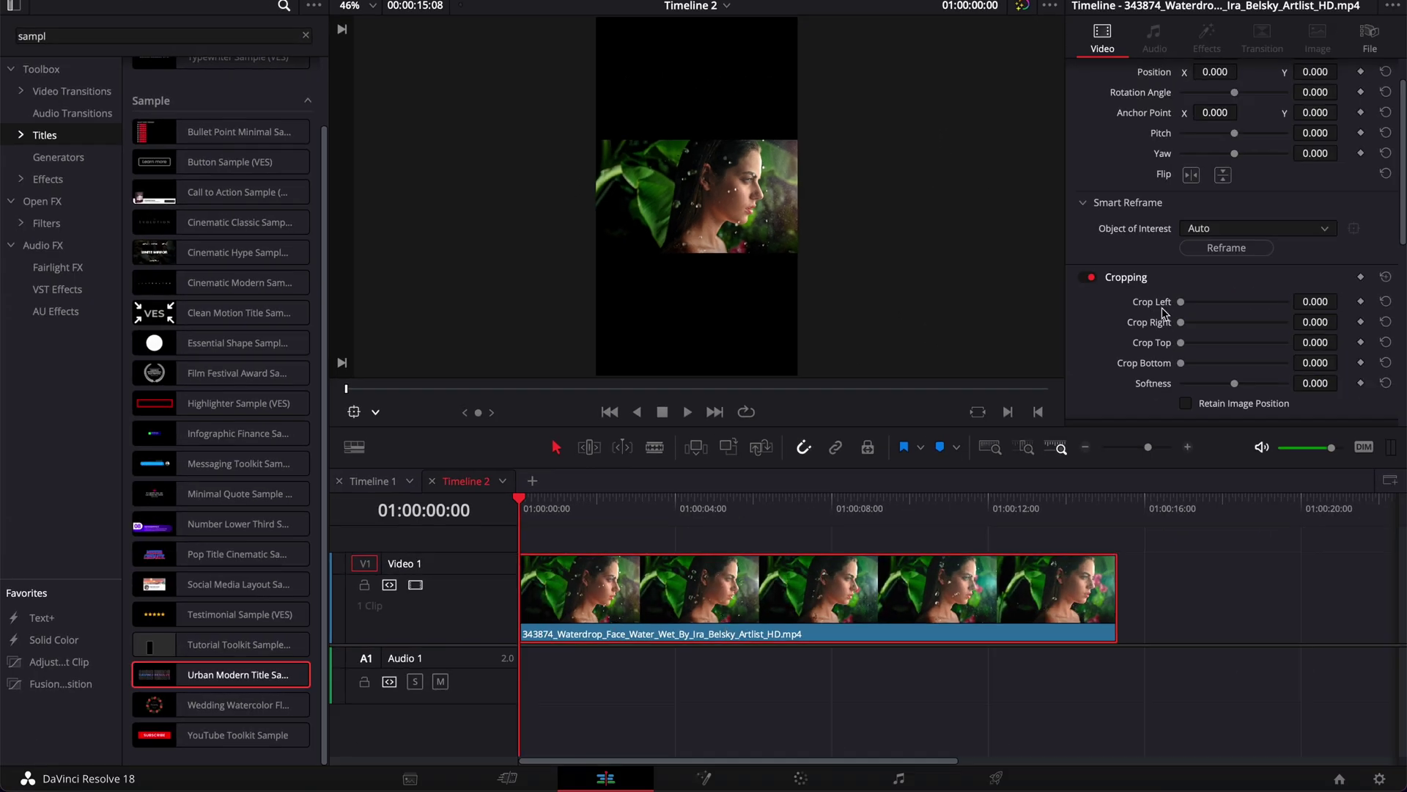
pyautogui.scroll(2, 1274, 188)
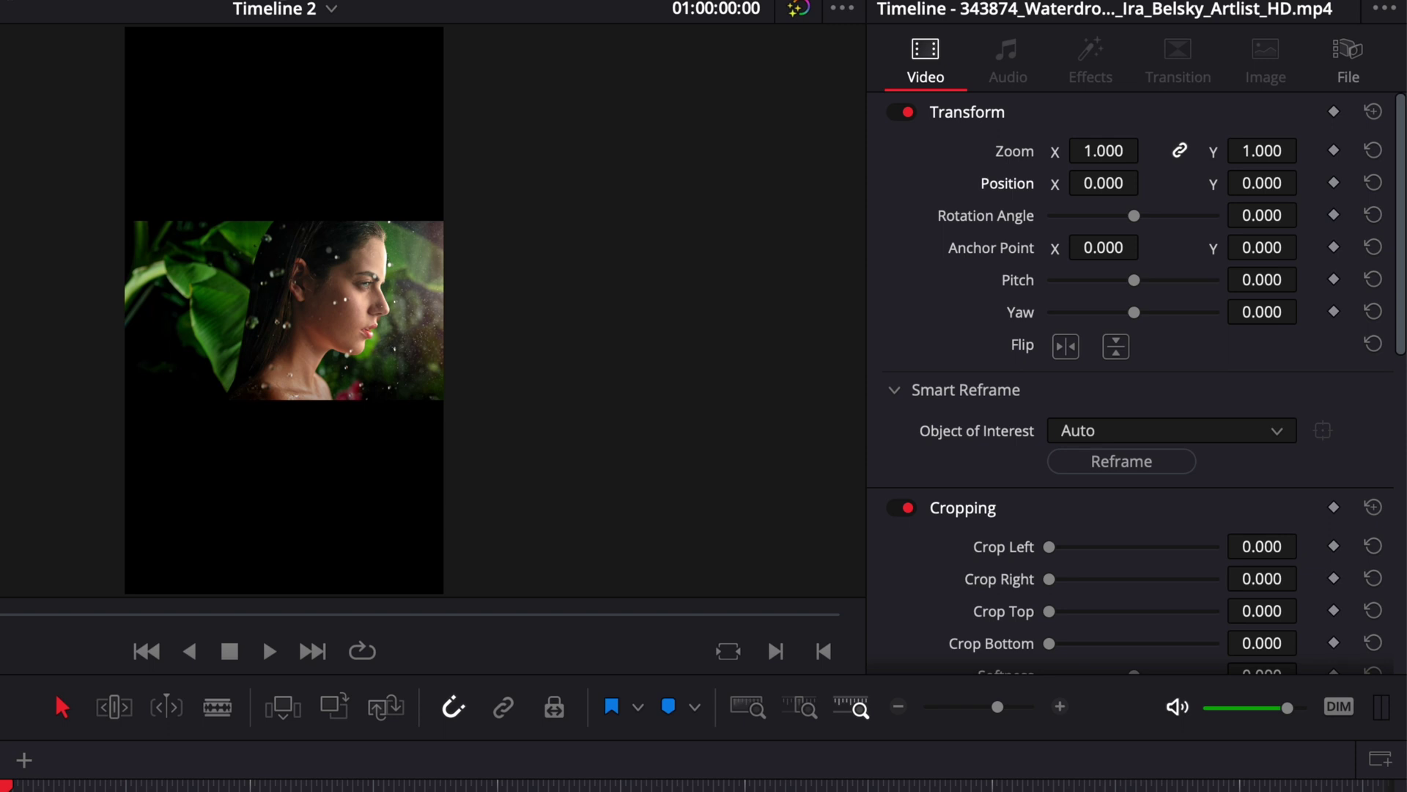
pyautogui.moveTo(1216, 98); pyautogui.dragTo(1242, 95)
pyautogui.moveTo(1103, 150); pyautogui.dragTo(1171, 151)
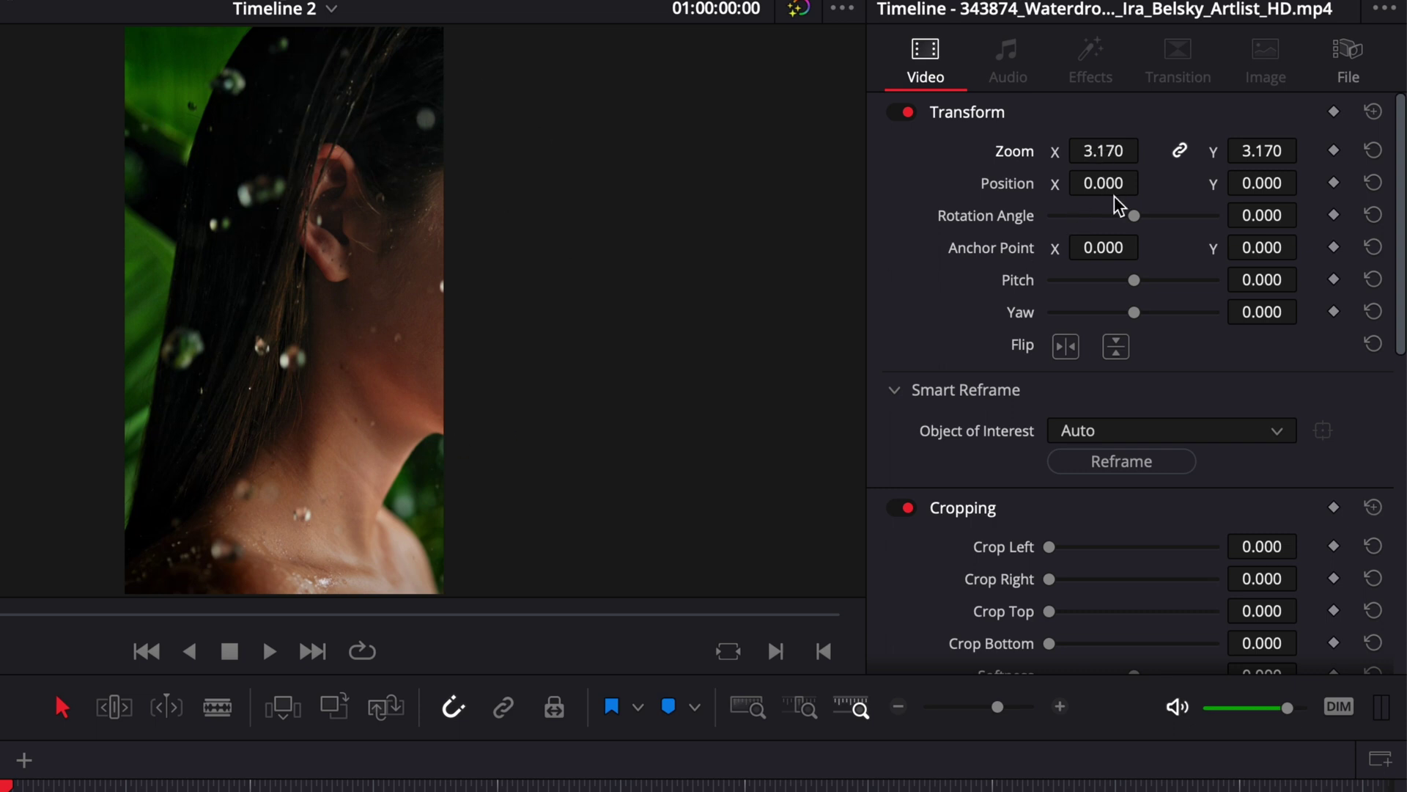
pyautogui.moveTo(1103, 183); pyautogui.dragTo(973, 183)
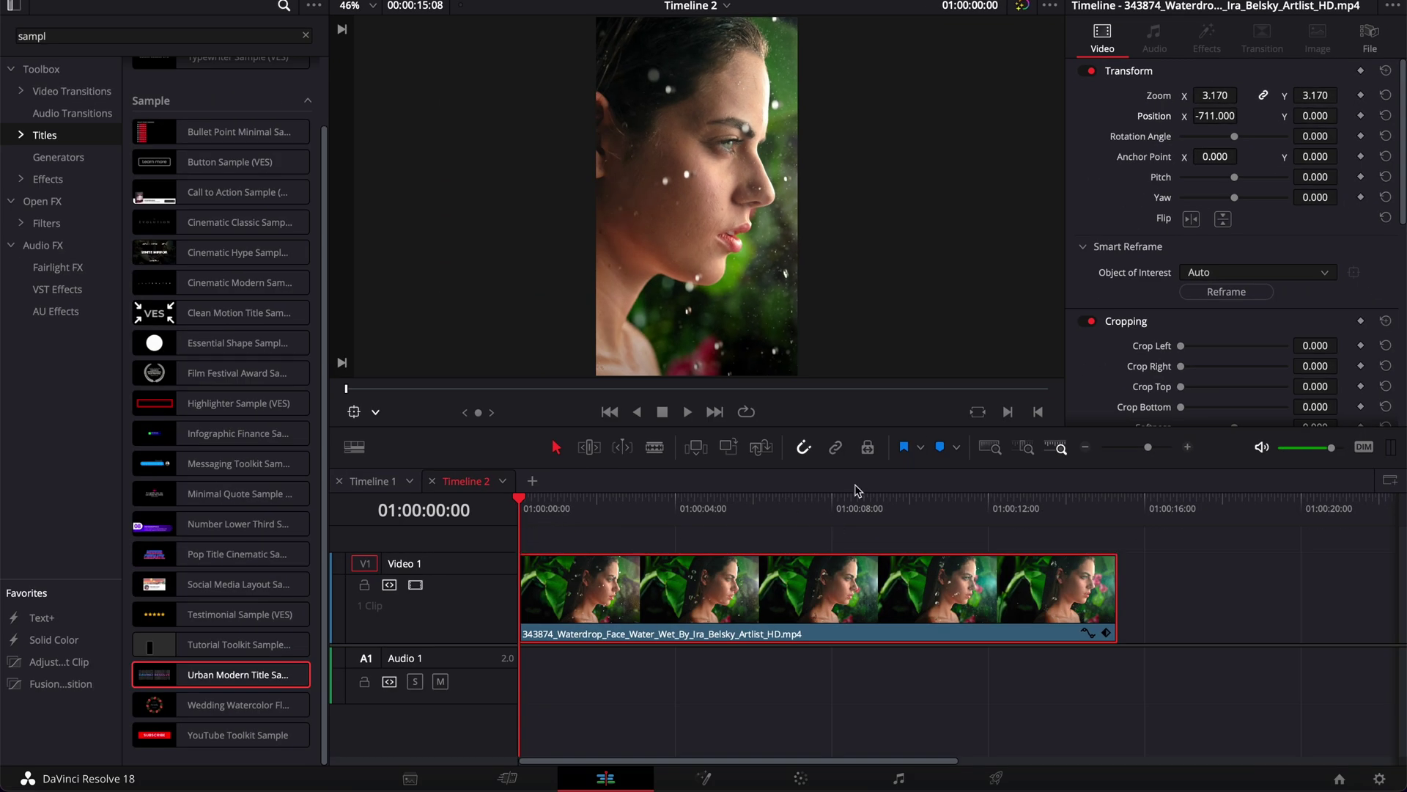
pyautogui.doubleClick(1165, 118)
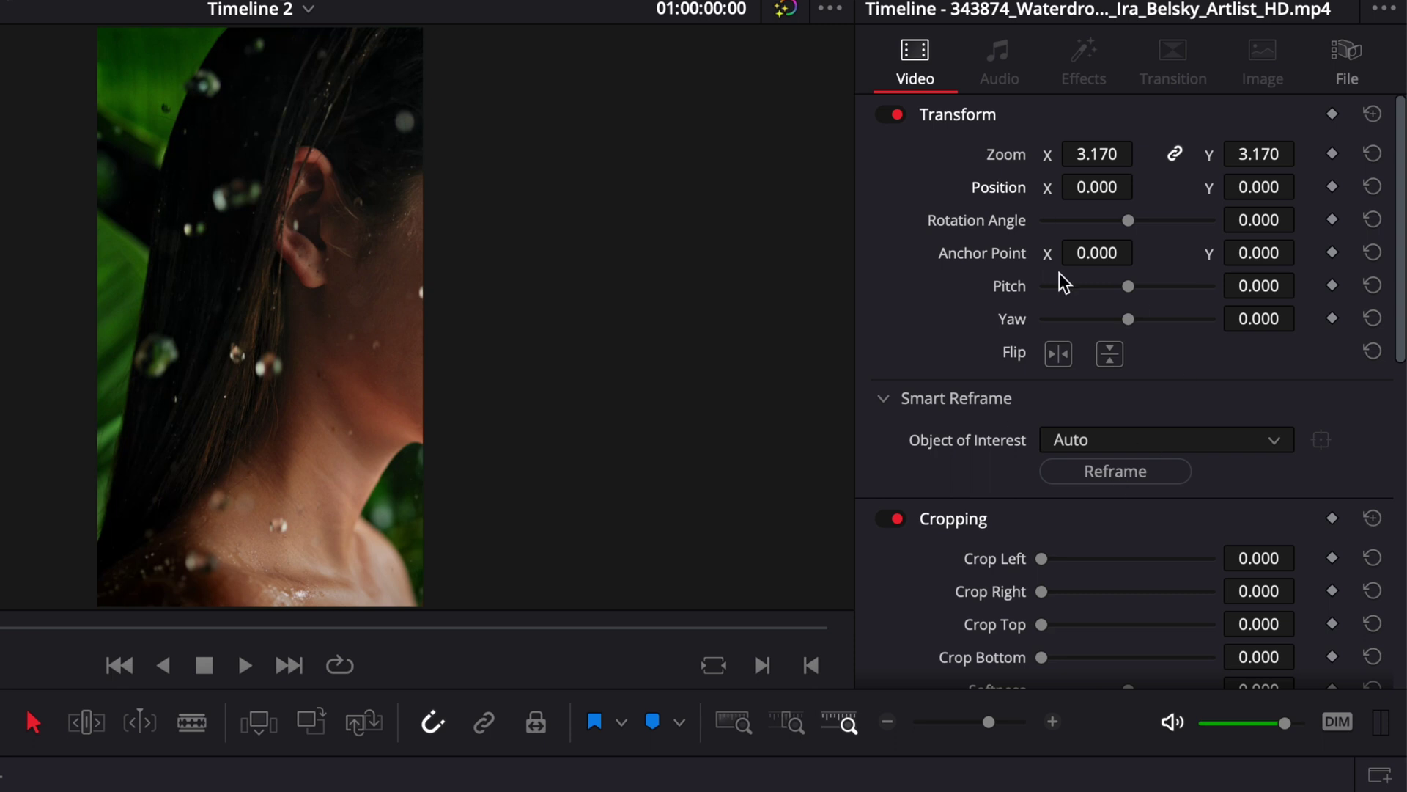
pyautogui.click(884, 399)
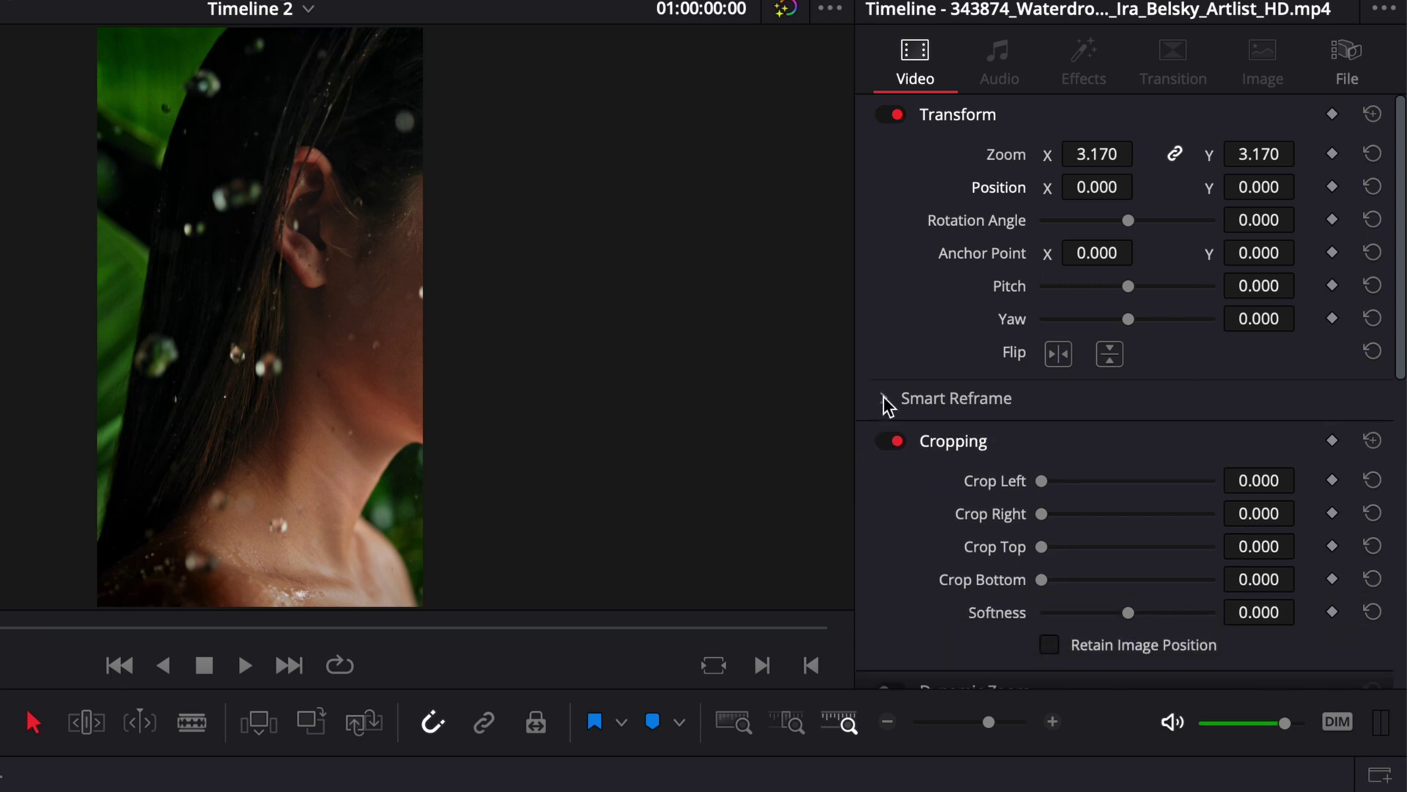
# Step: Run Smart Reframe on the clip, keyframing Position X at -859.417, and play back the result
pyautogui.click(884, 399)
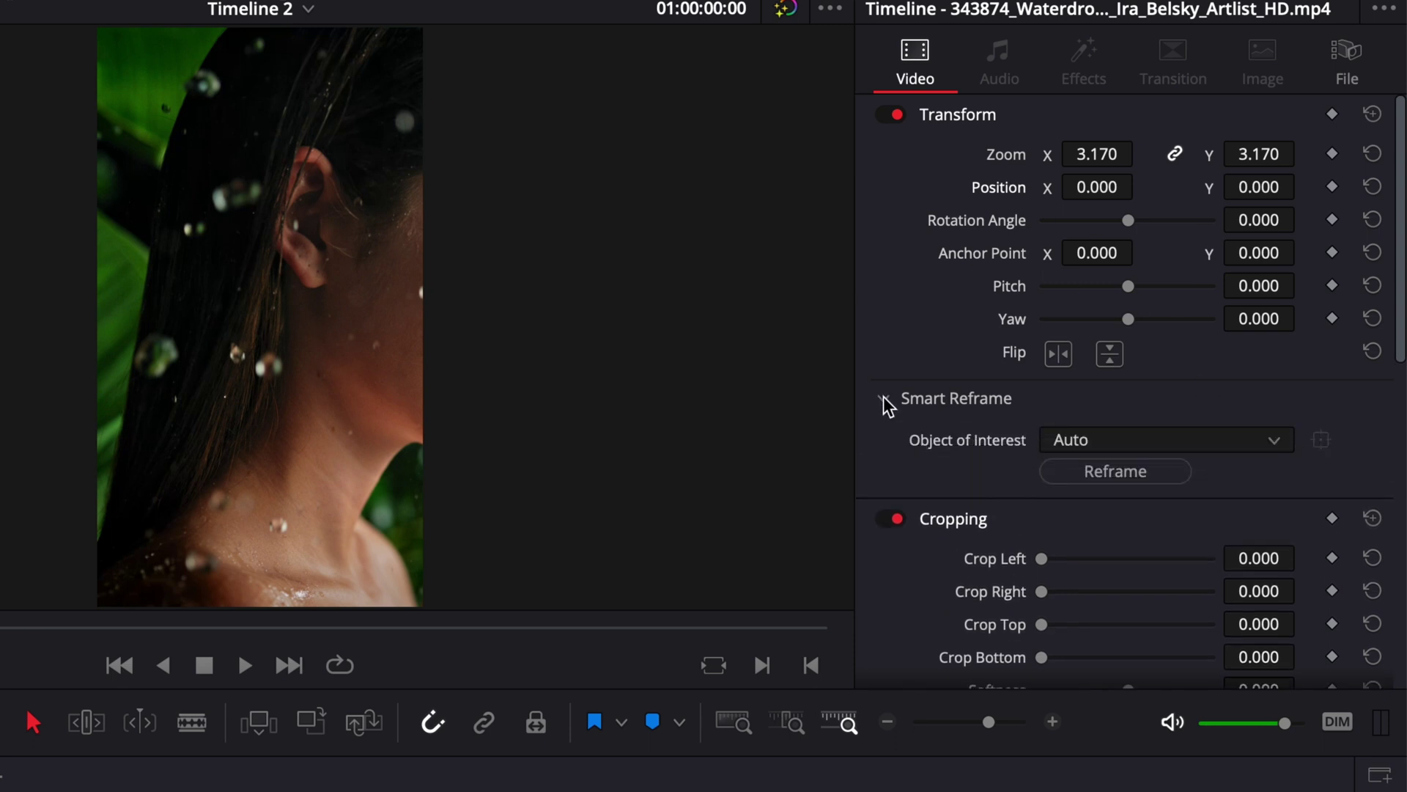
pyautogui.click(1098, 473)
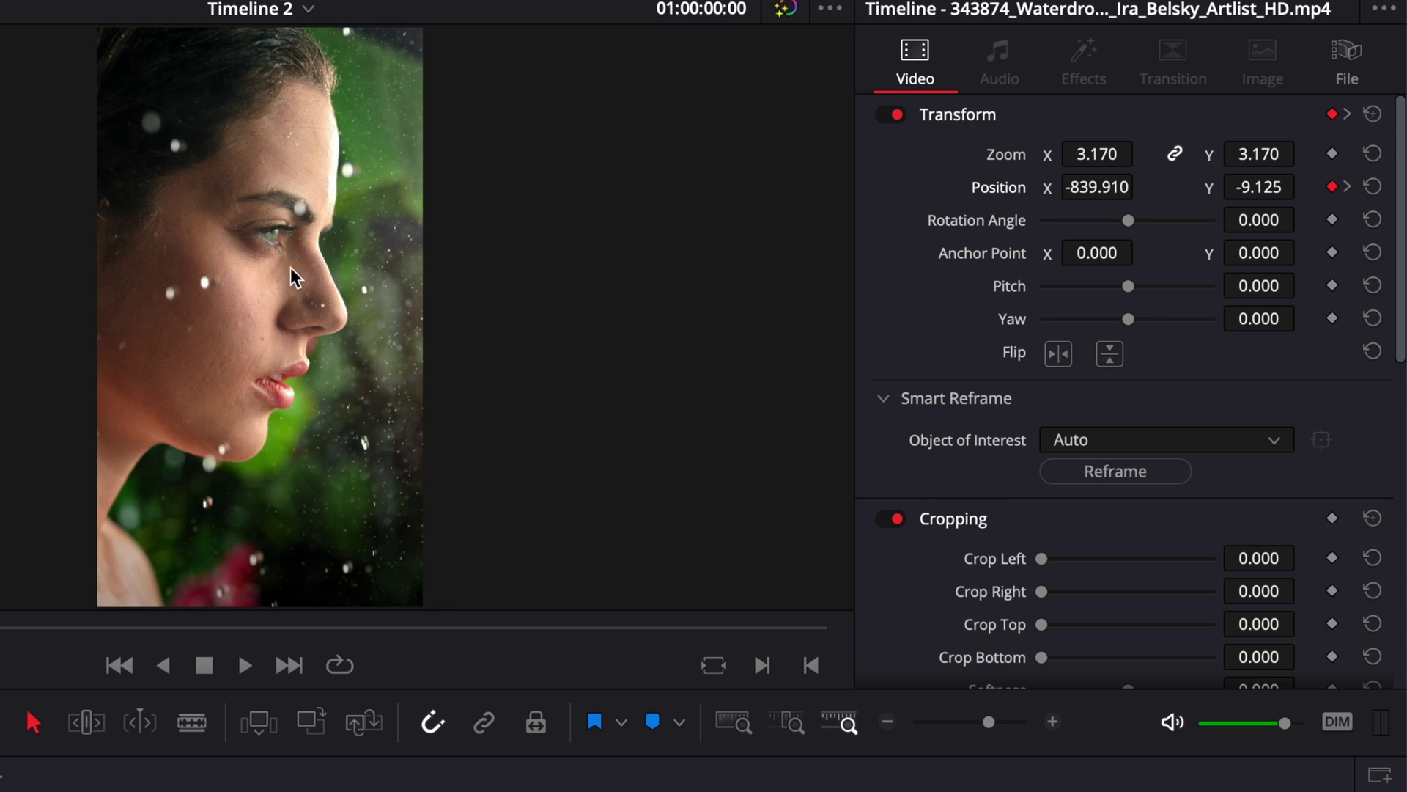
pyautogui.click(245, 665)
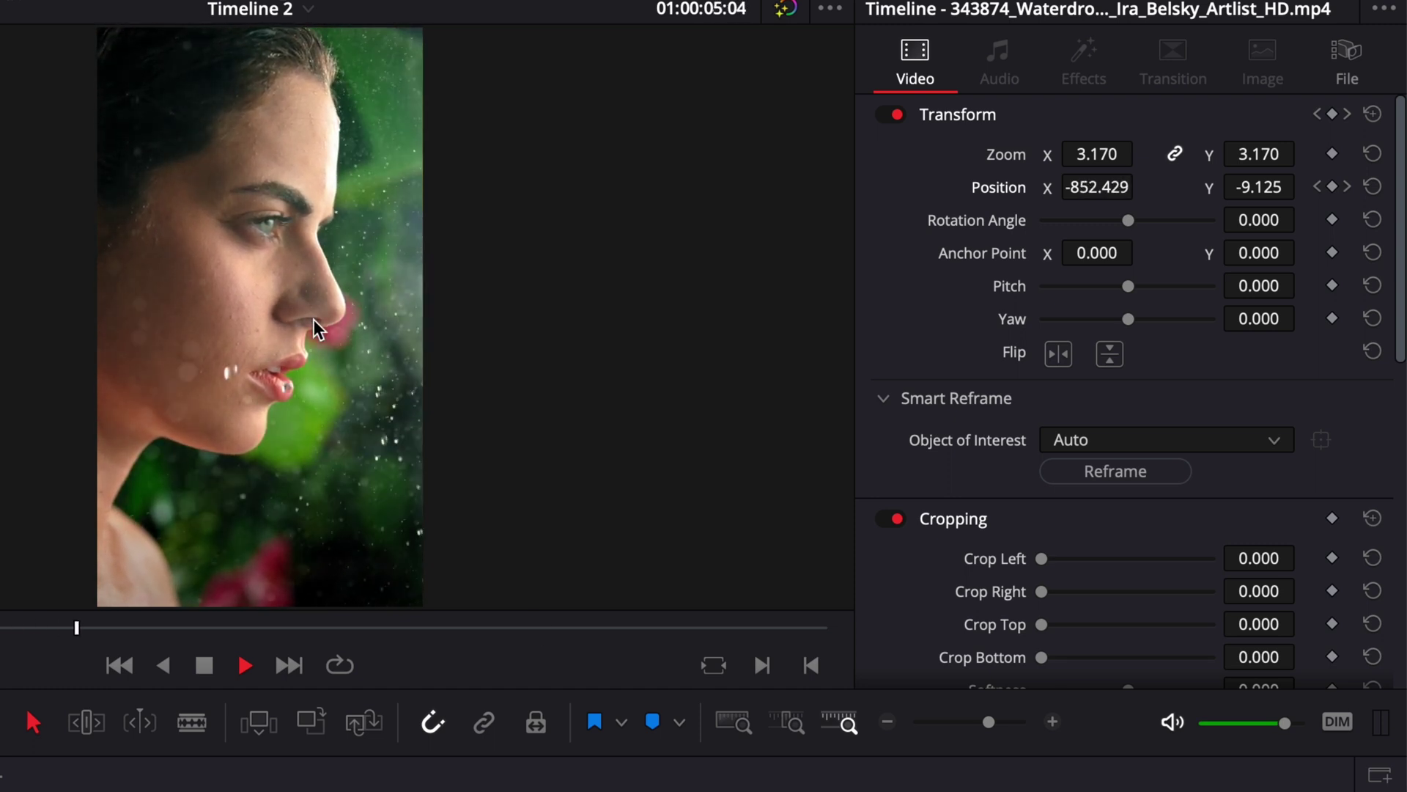
pyautogui.press('space')
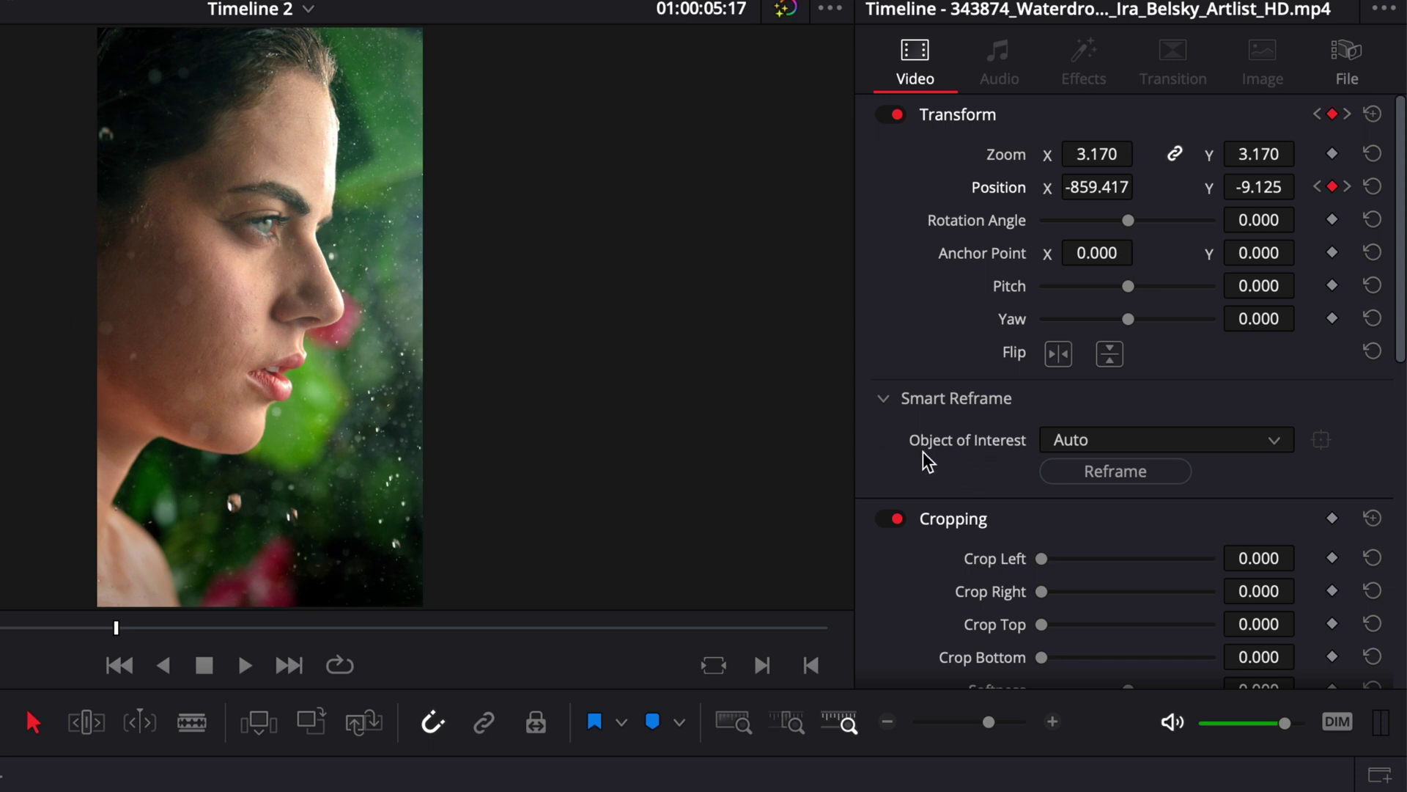
pyautogui.click(1126, 444)
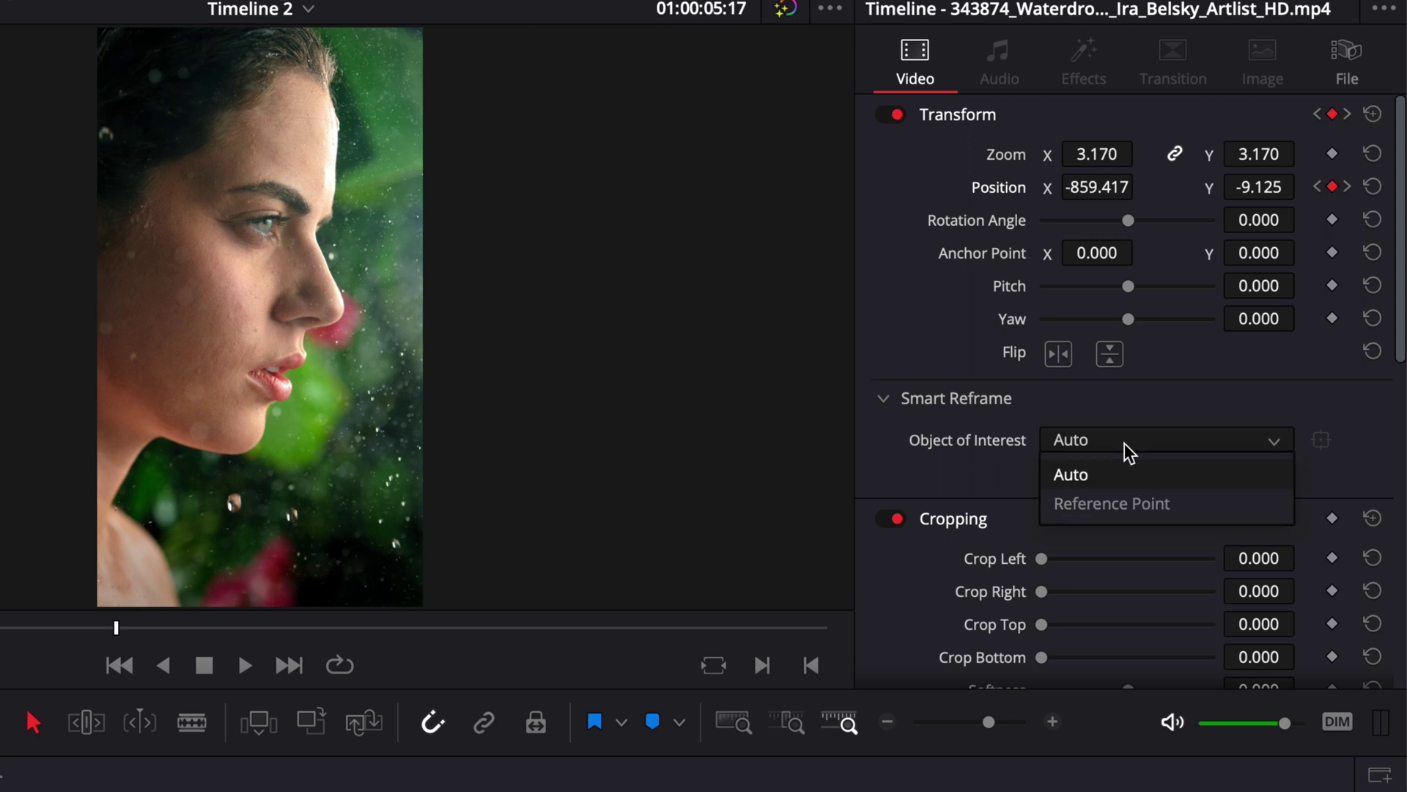
# Step: Reframe the clip around a Reference Point box enlarged over the woman's eye, shifting Position X to -870.054
pyautogui.click(1114, 504)
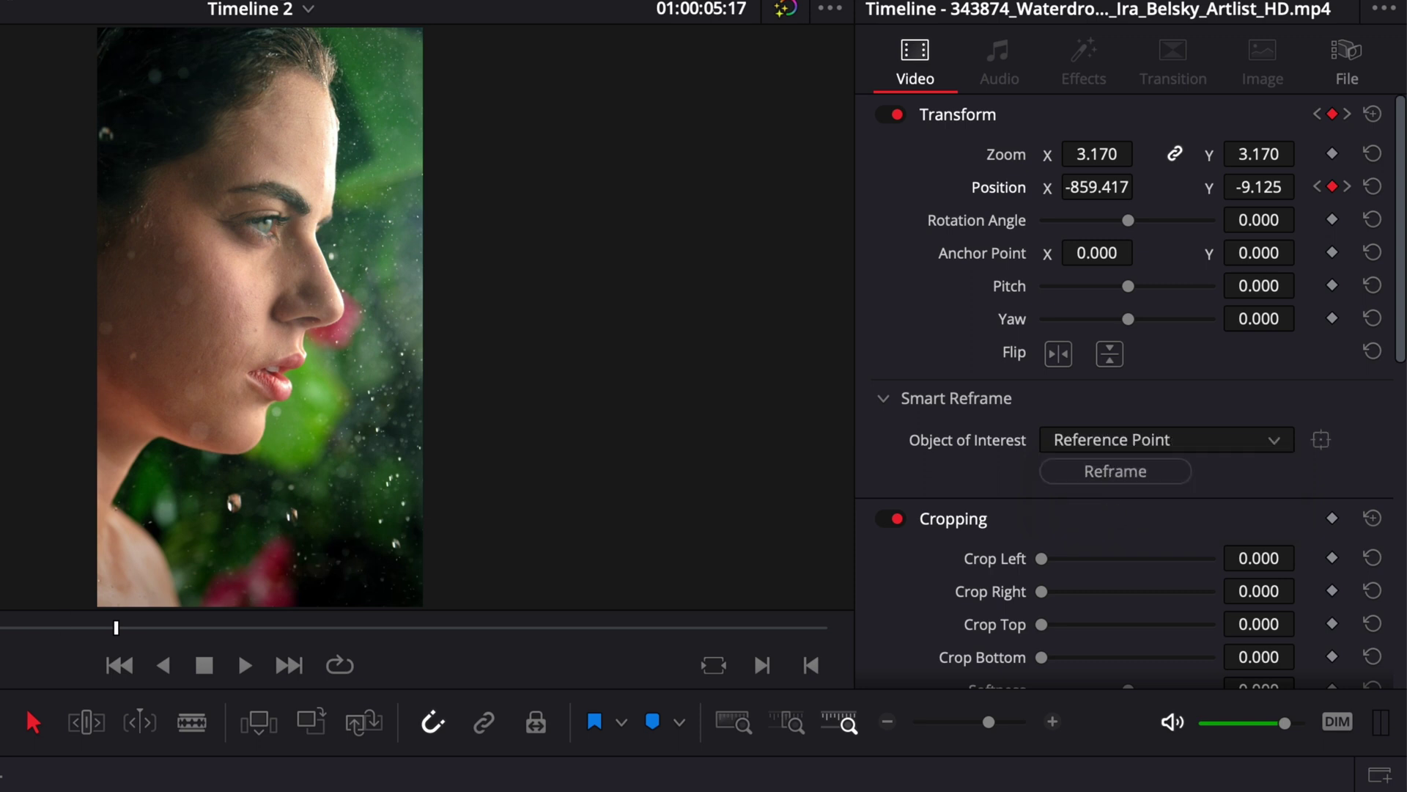
pyautogui.click(1321, 442)
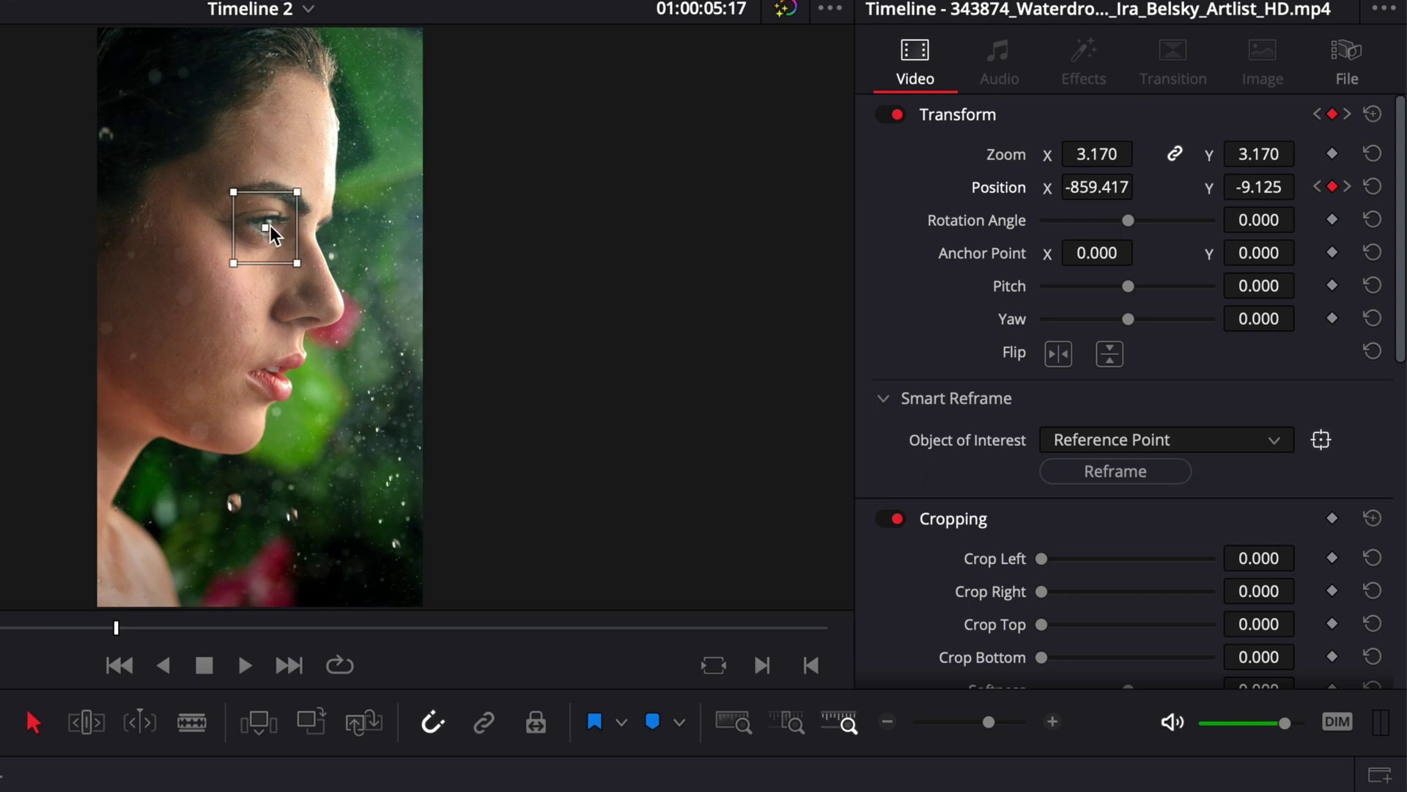
pyautogui.moveTo(265, 226); pyautogui.dragTo(288, 208)
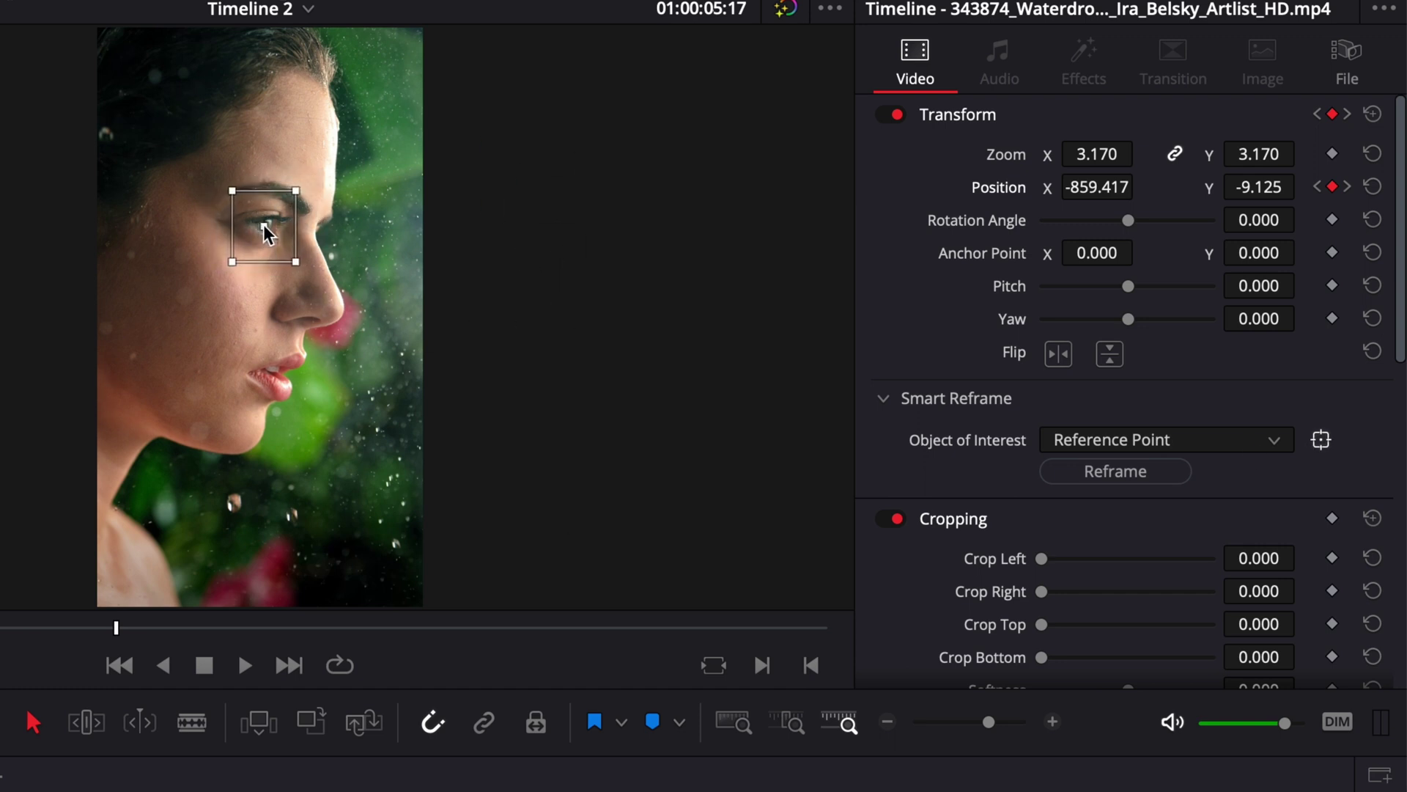
pyautogui.moveTo(296, 263); pyautogui.dragTo(319, 279)
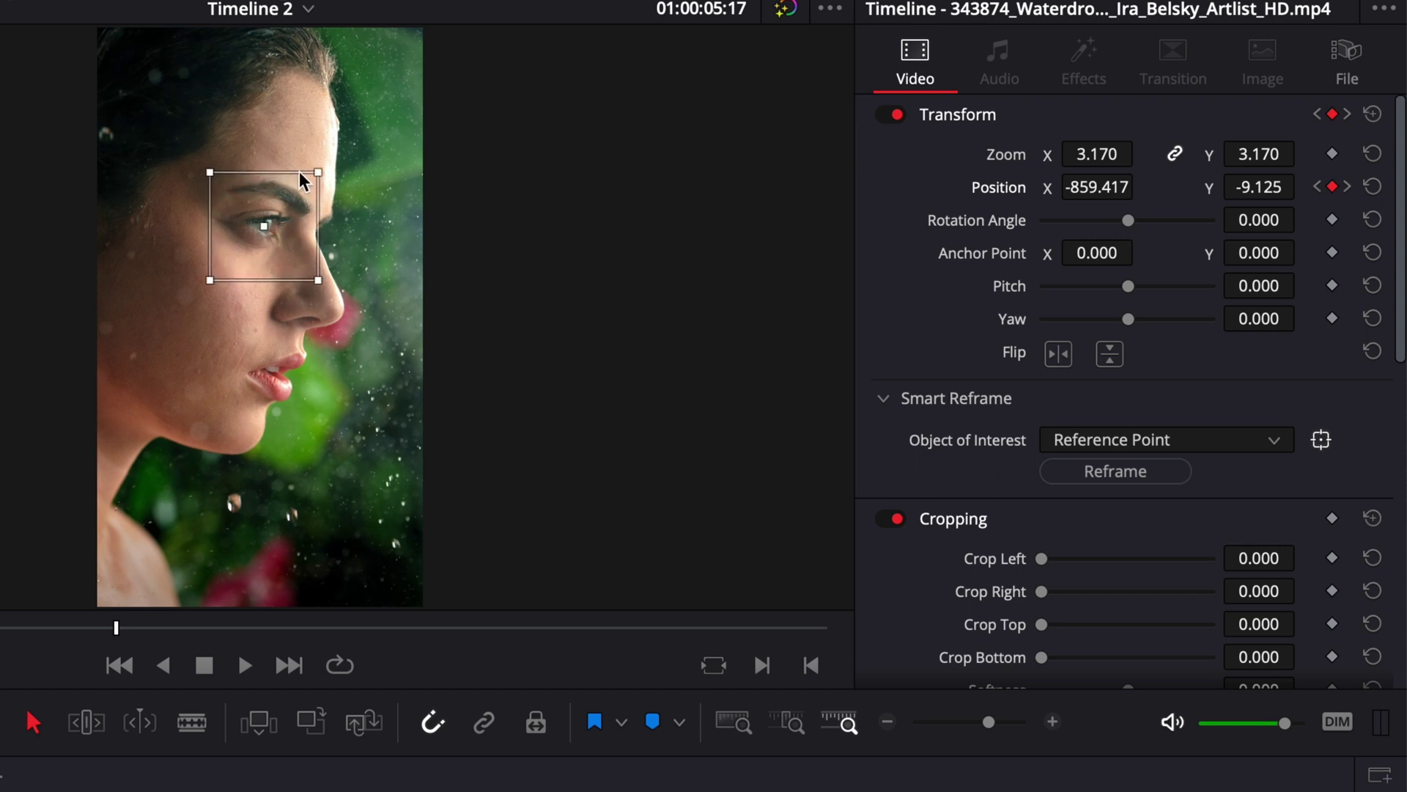
pyautogui.click(1105, 468)
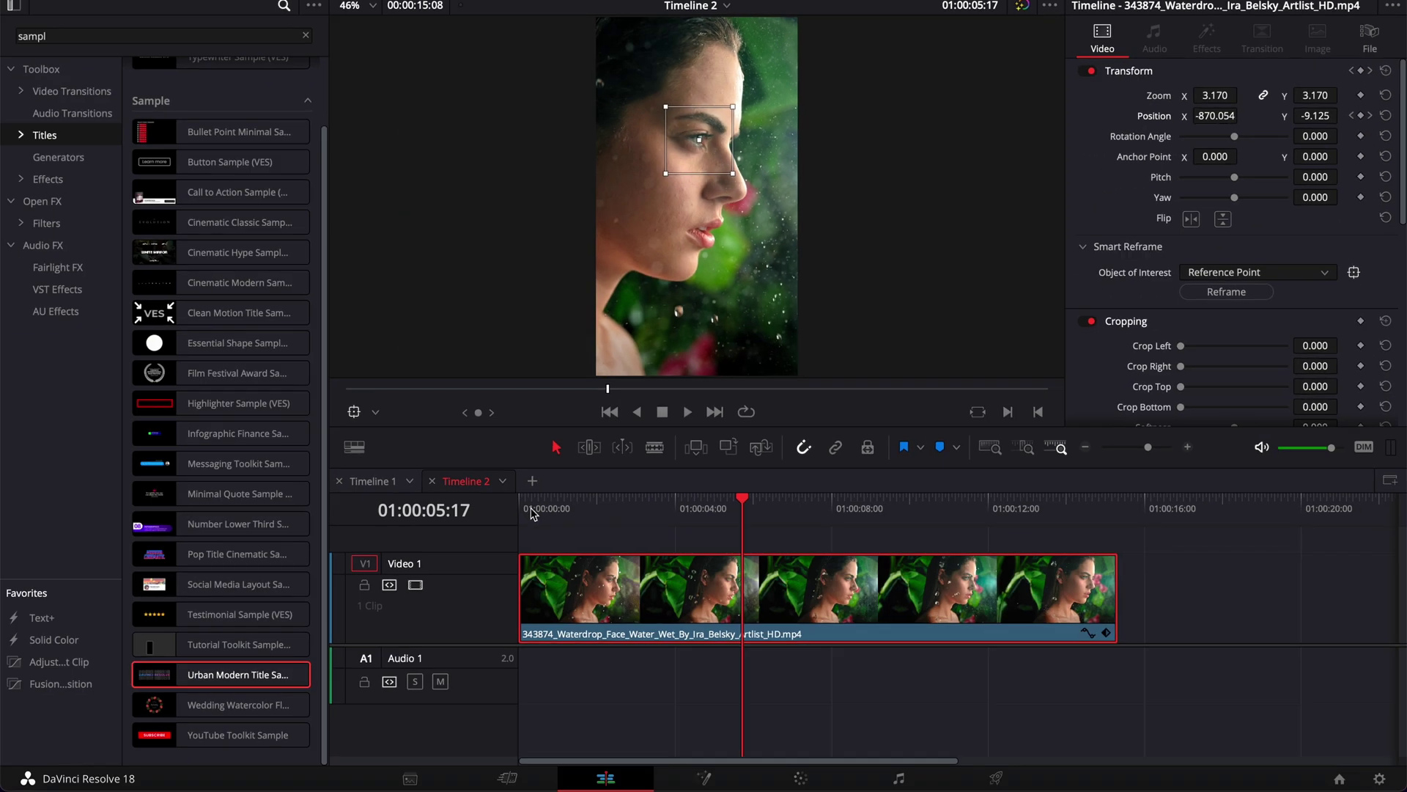
pyautogui.click(531, 513)
pyautogui.press('space')
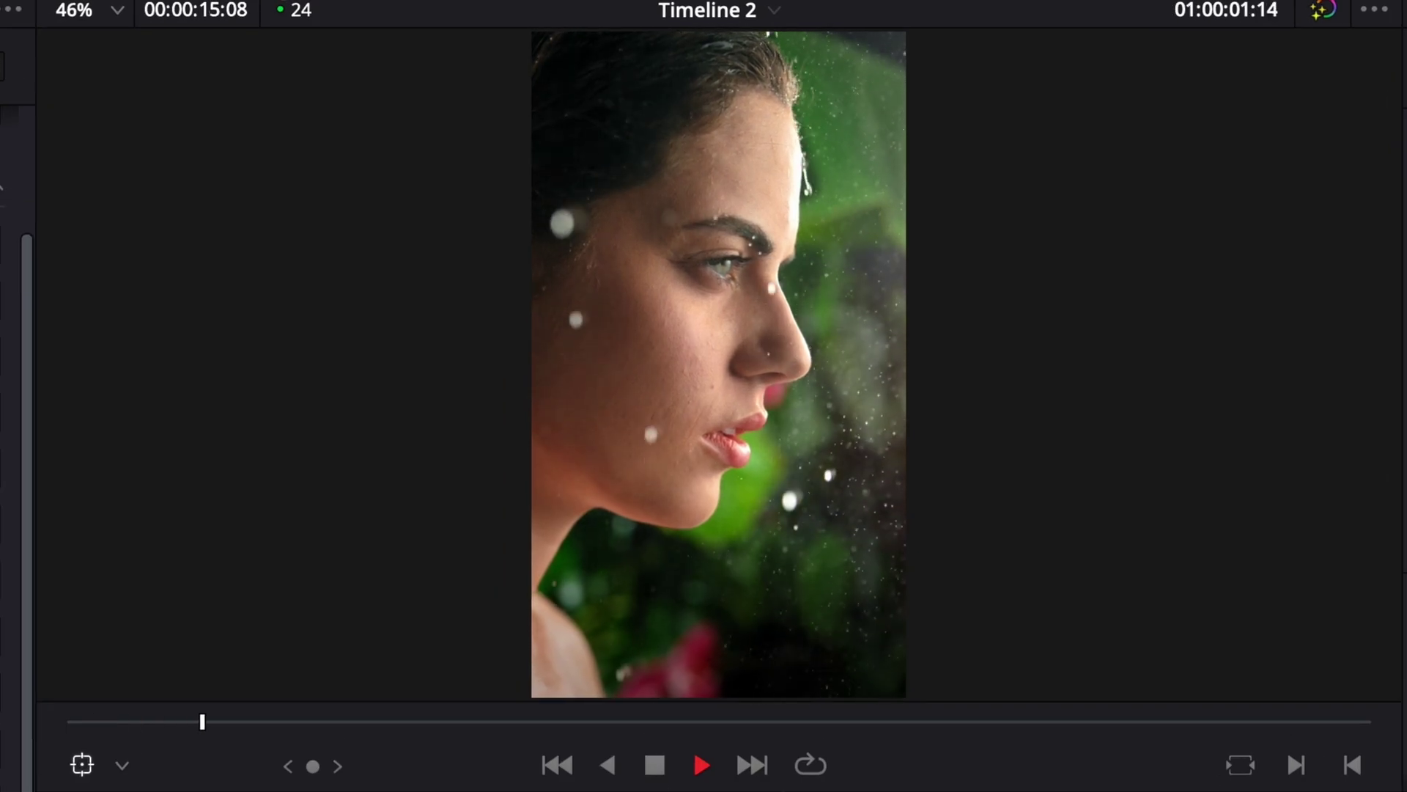
pyautogui.press('space')
pyautogui.press('Home')
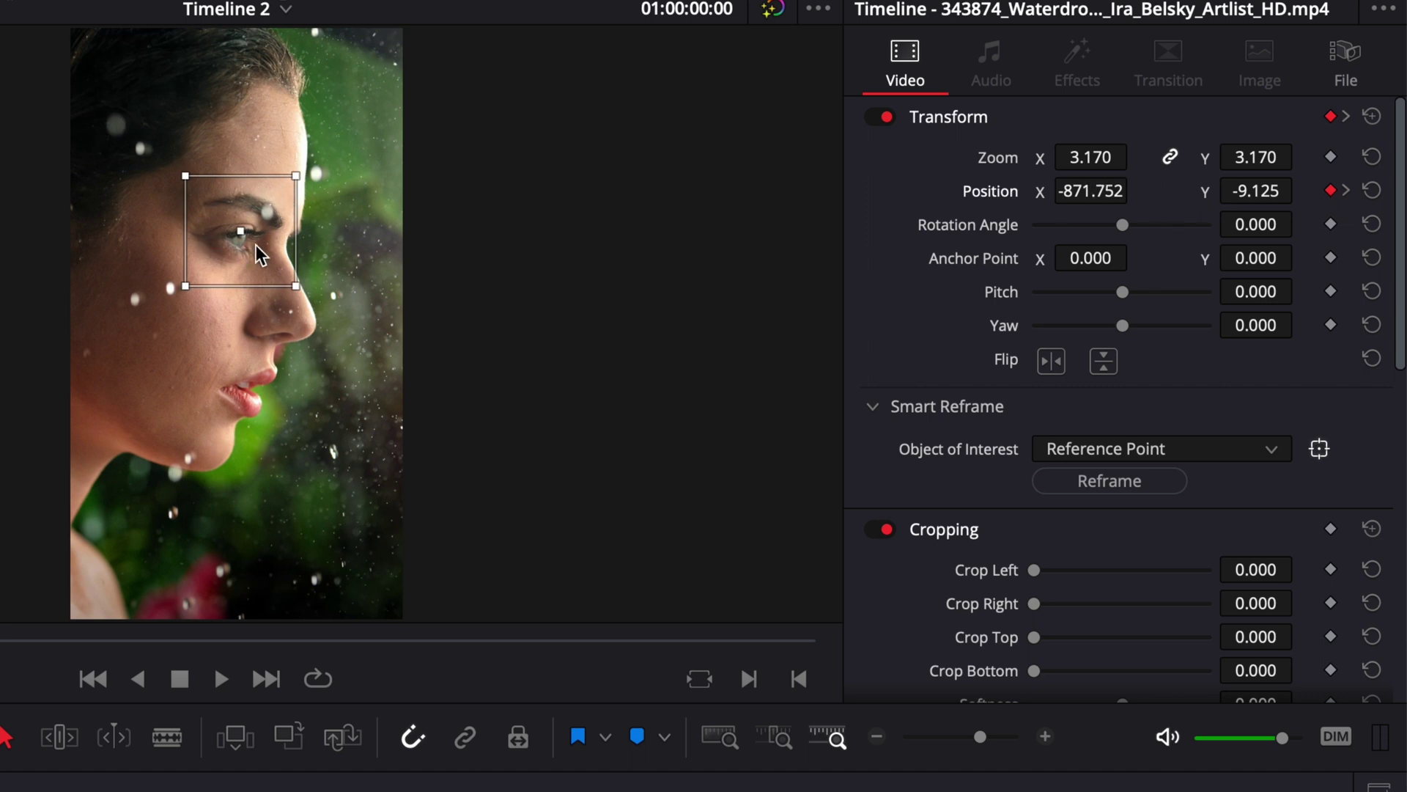
pyautogui.press('space')
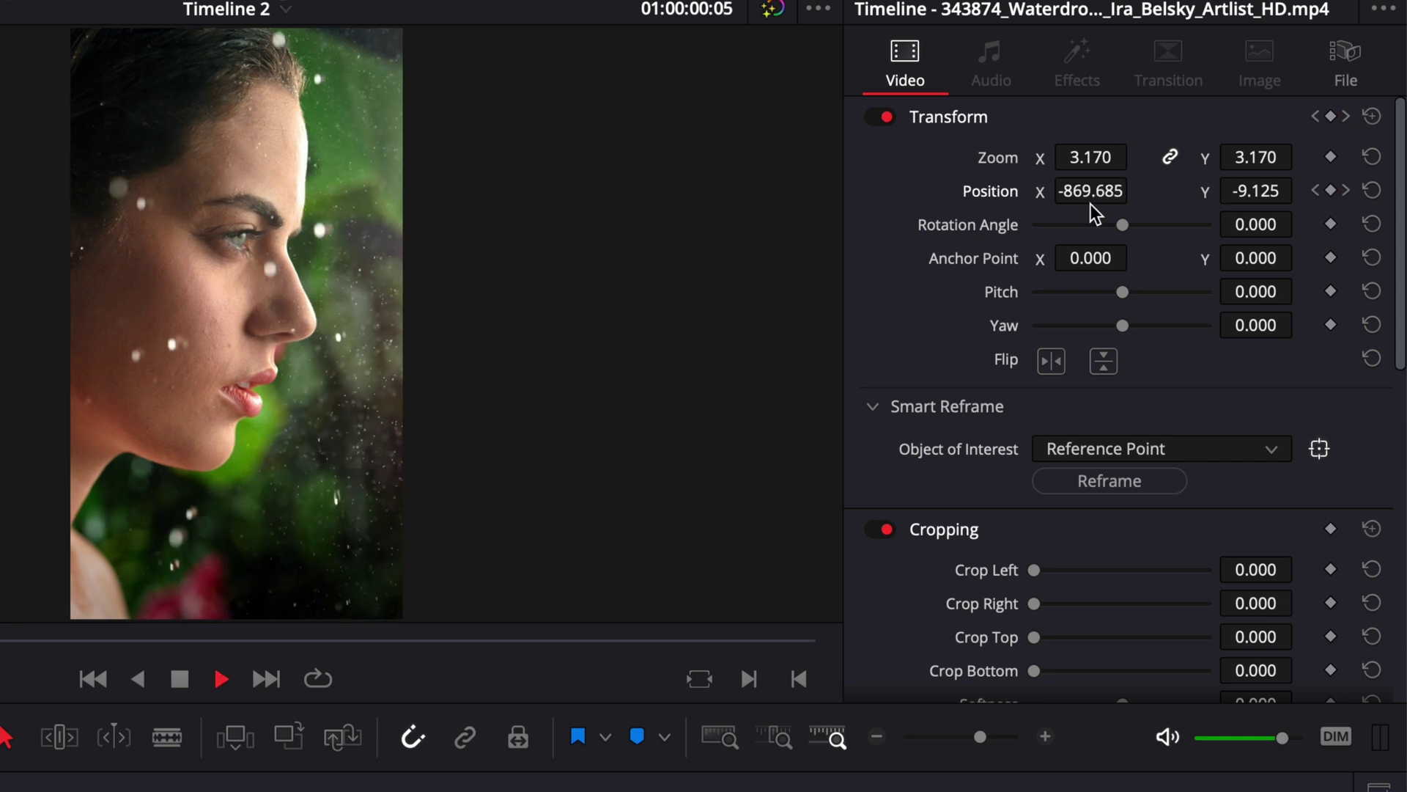